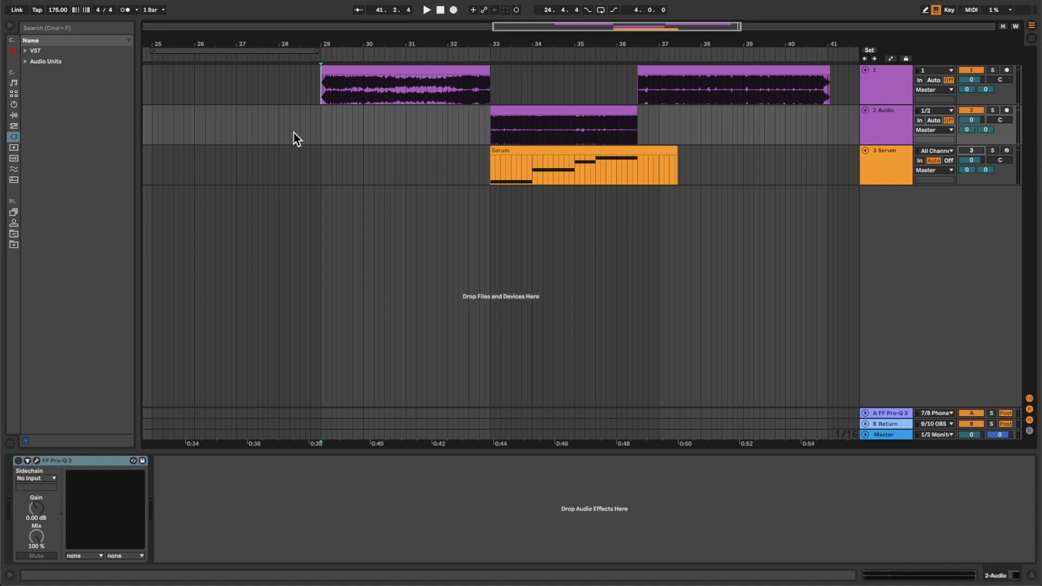
Play the original track for reference, then play the recreated version from bar 29.
key(space)
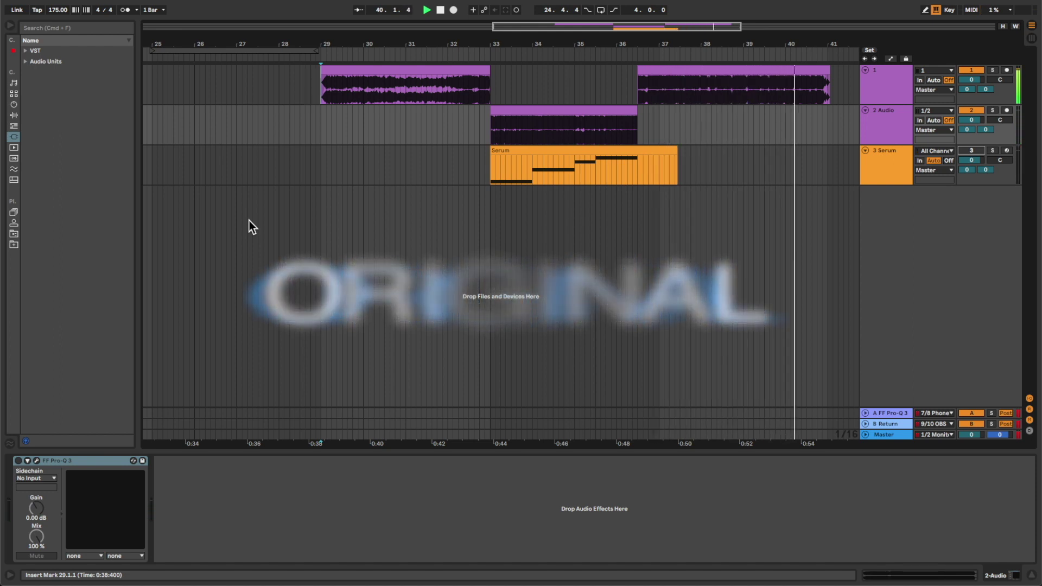
key(space)
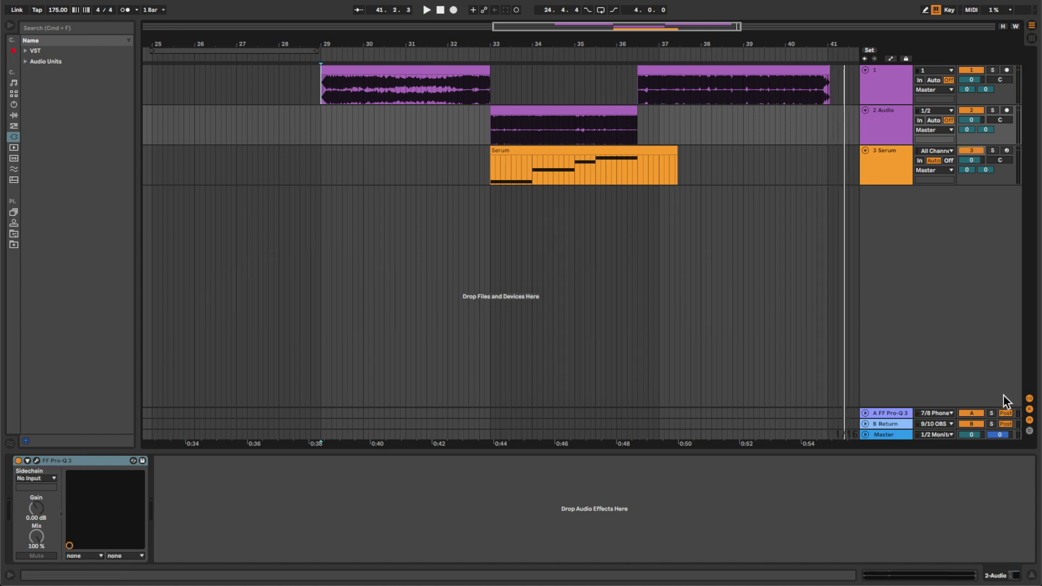
key(space)
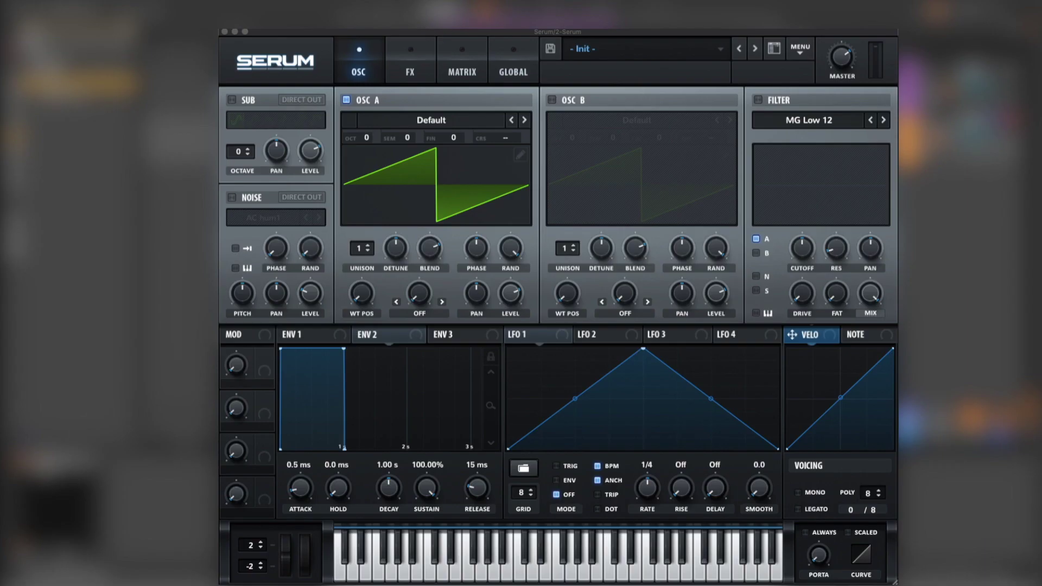
Turn on the sub oscillator at octave -2 and set Osc A's octave to -2.
click(231, 100)
drag(239, 154, 240, 167)
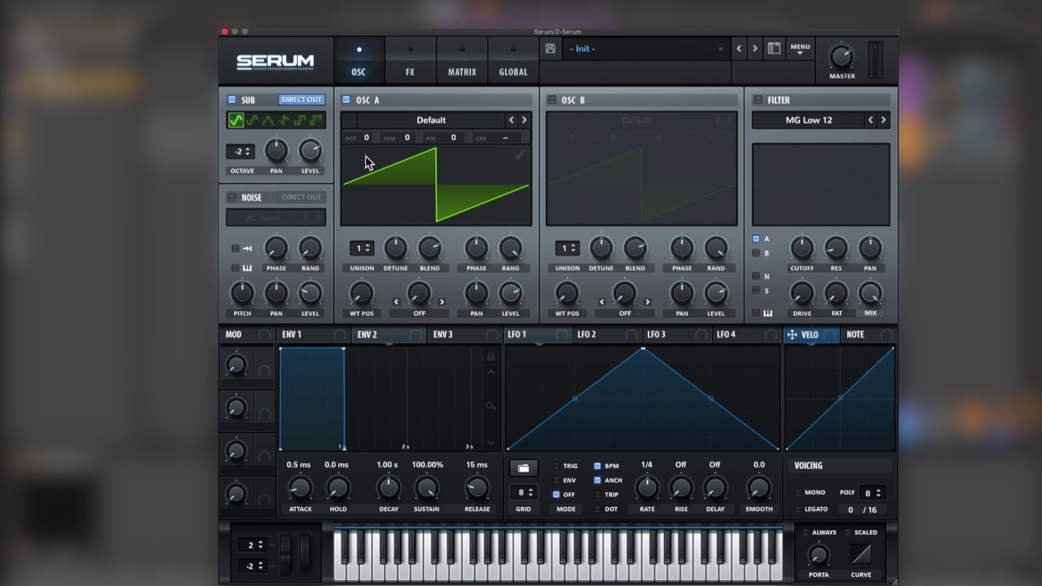
drag(366, 139, 364, 176)
Zero Osc A's fundamental harmonic in the wavetable editor and set unison to 8 voices.
click(520, 155)
mouse_move(273, 105)
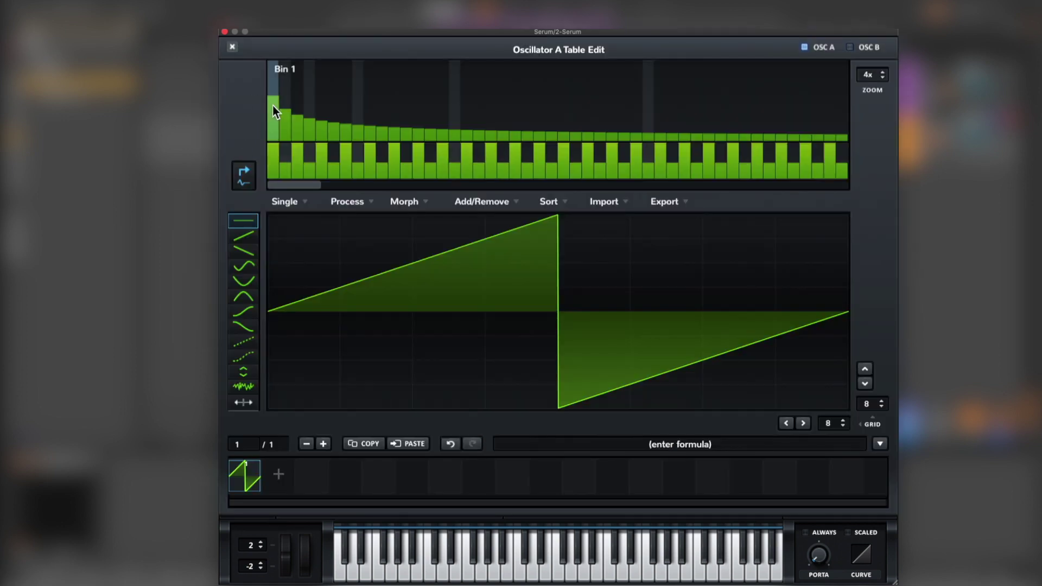
drag(269, 138, 268, 154)
click(232, 46)
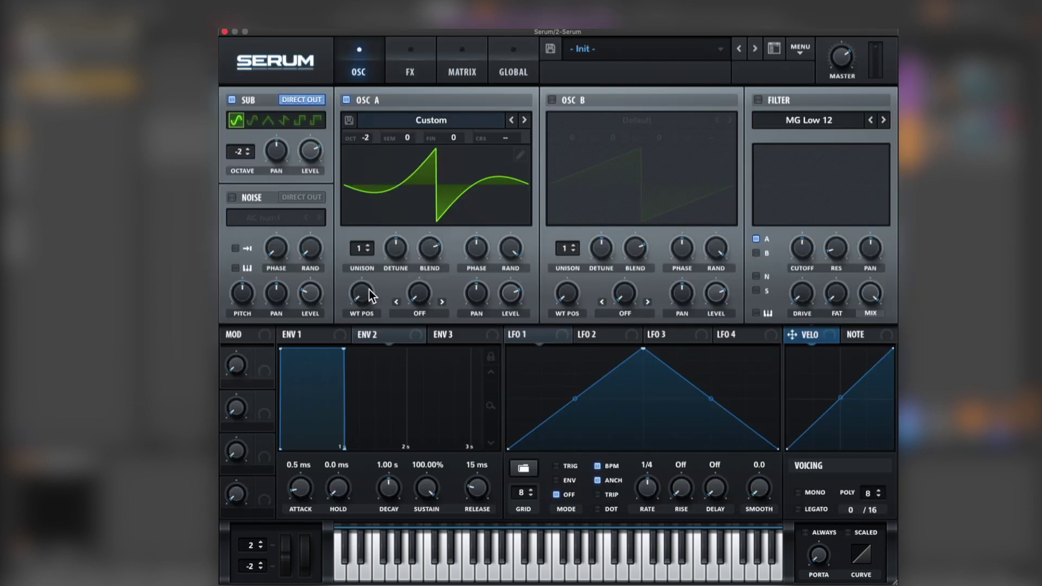
drag(365, 248, 370, 171)
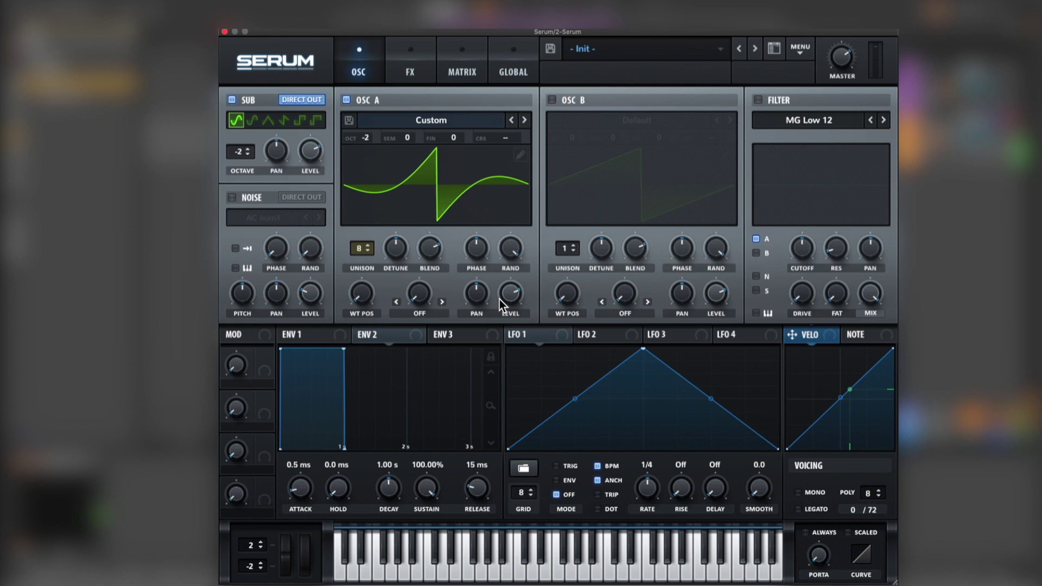
Enable the filter as Flg + comb at about 181 Hz cutoff and draw LFO 1 as a falling ramp.
click(758, 101)
click(819, 121)
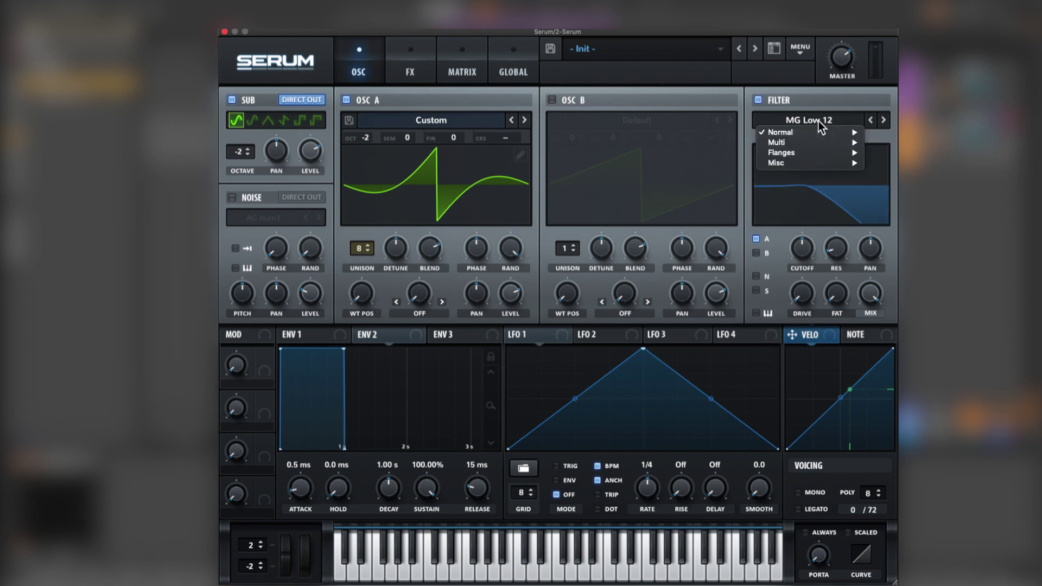
mouse_move(826, 131)
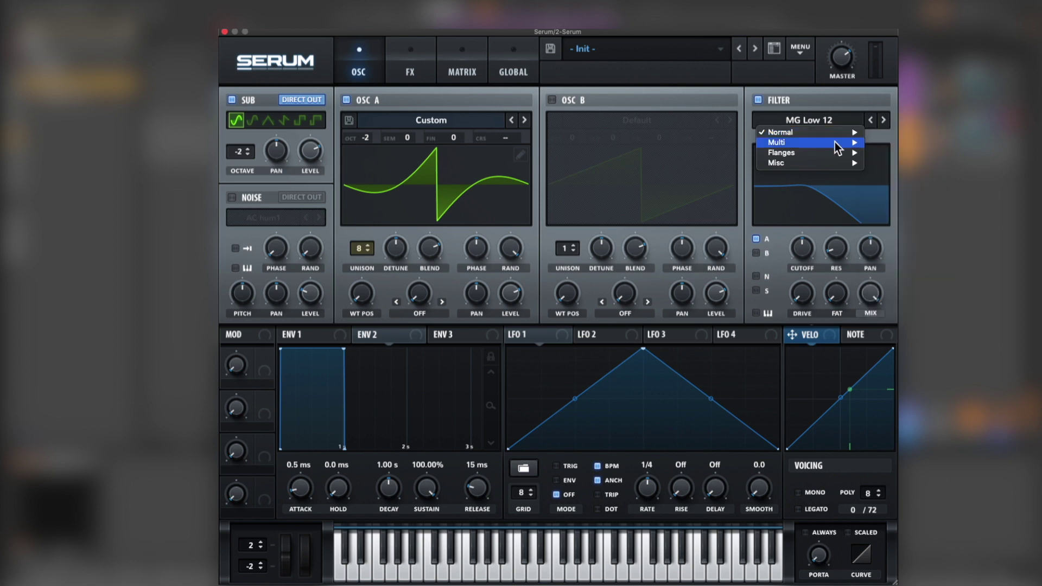
mouse_move(789, 153)
click(890, 235)
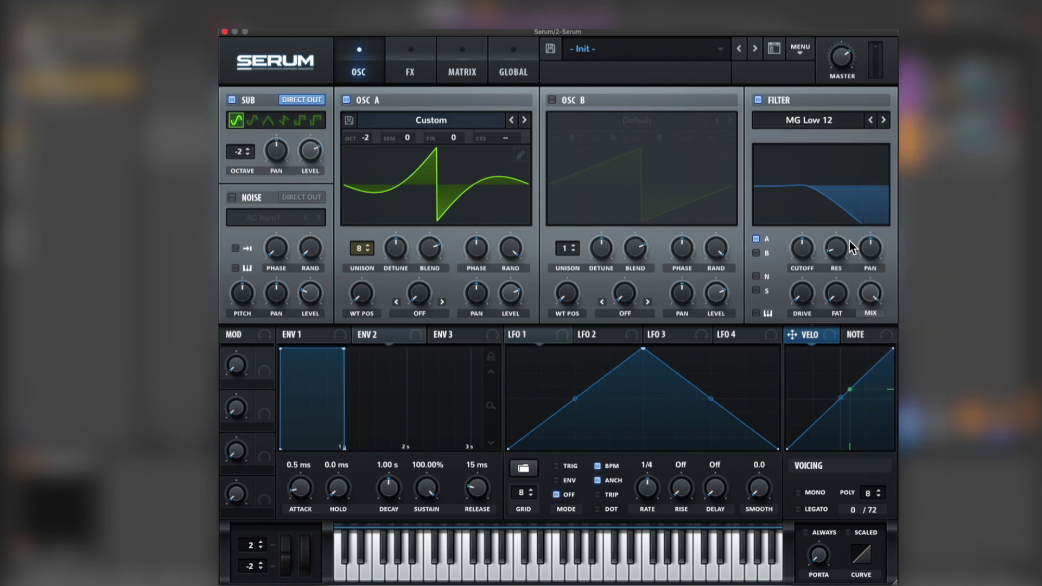
mouse_move(800, 252)
drag(800, 251, 801, 272)
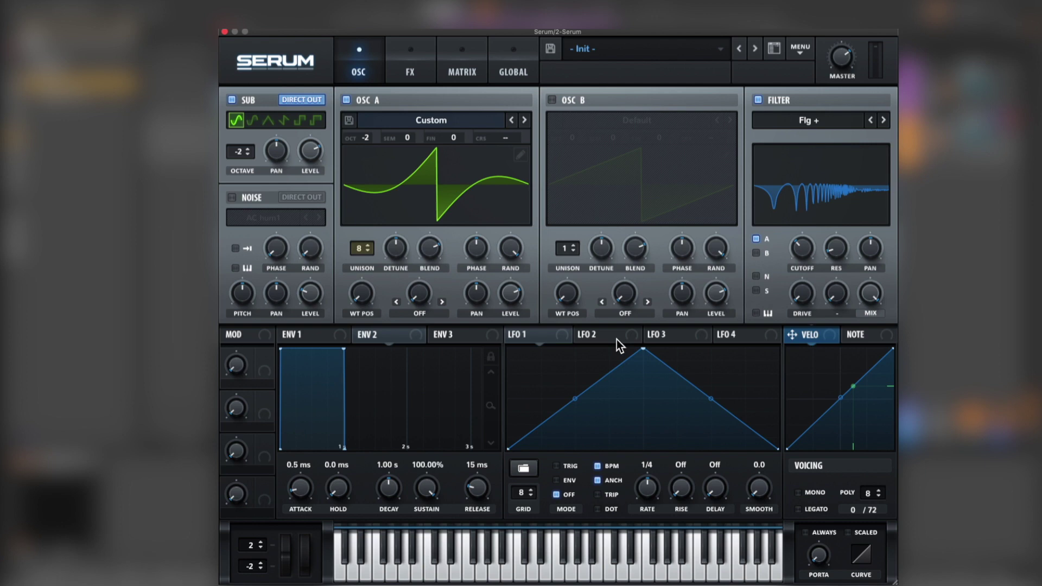
drag(641, 351, 793, 242)
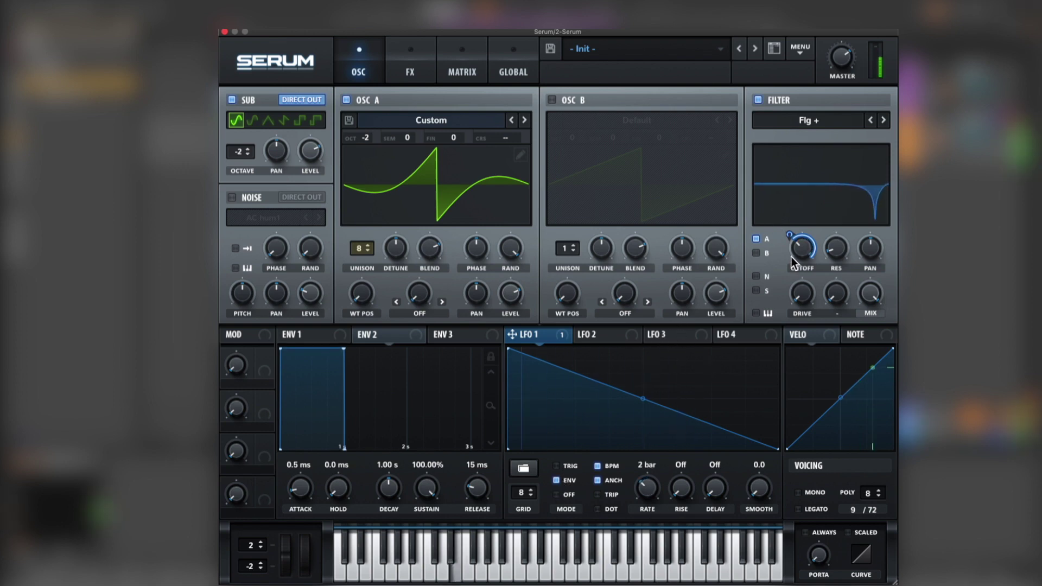
Lower LFO 1's end point so it reaches zero earlier, and bow the ramp convex.
mouse_move(789, 236)
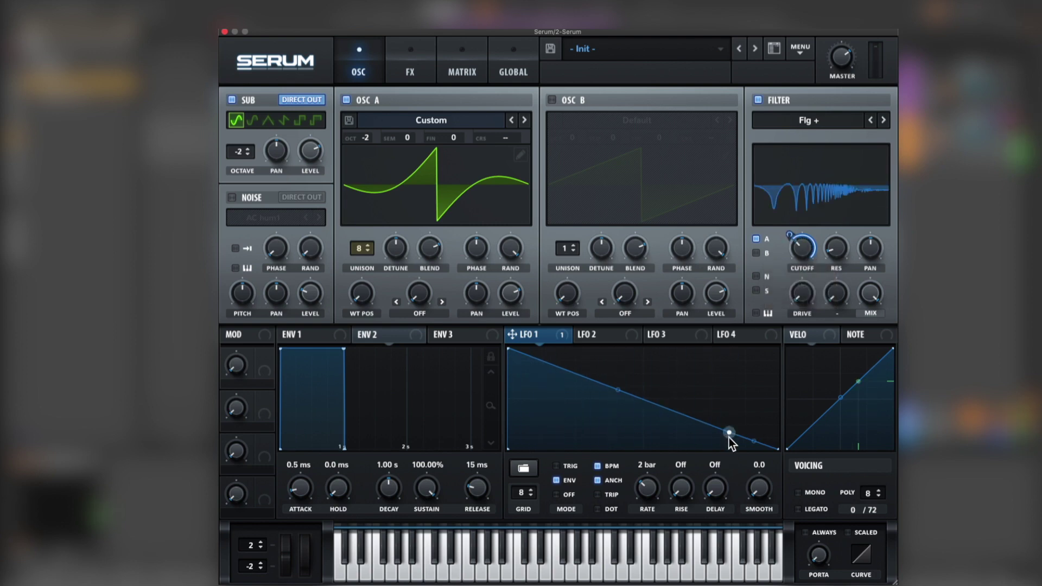
drag(729, 438, 711, 485)
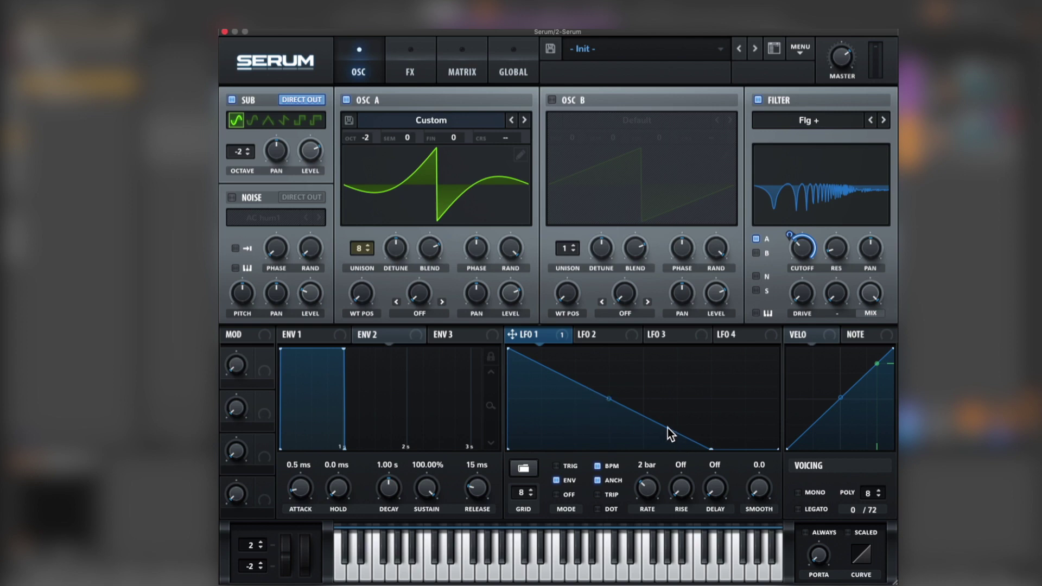
drag(609, 401, 612, 389)
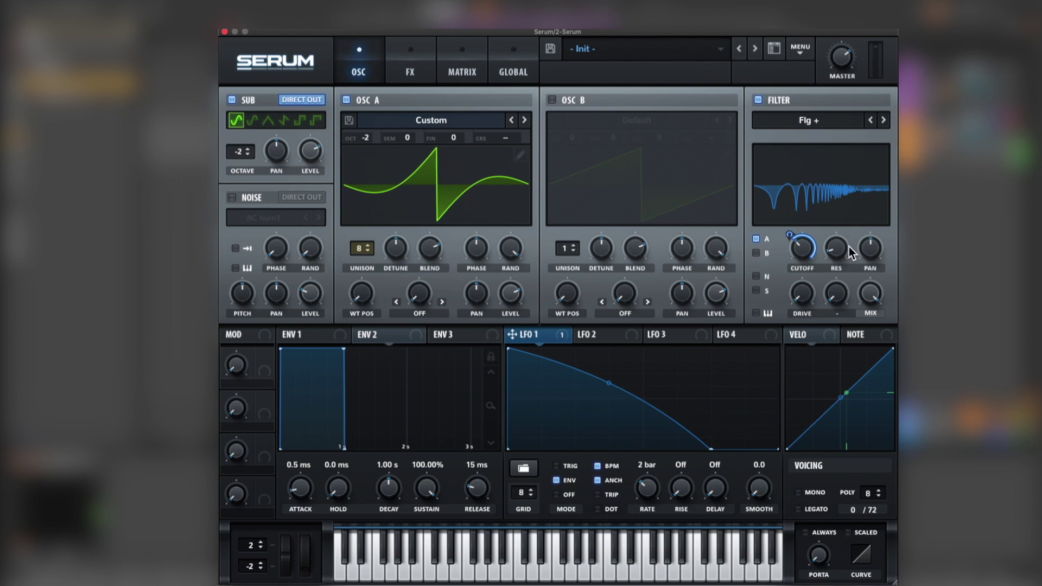
Skew LFO 2's peak left, route it to filter resonance, and bend its slope concave.
click(612, 336)
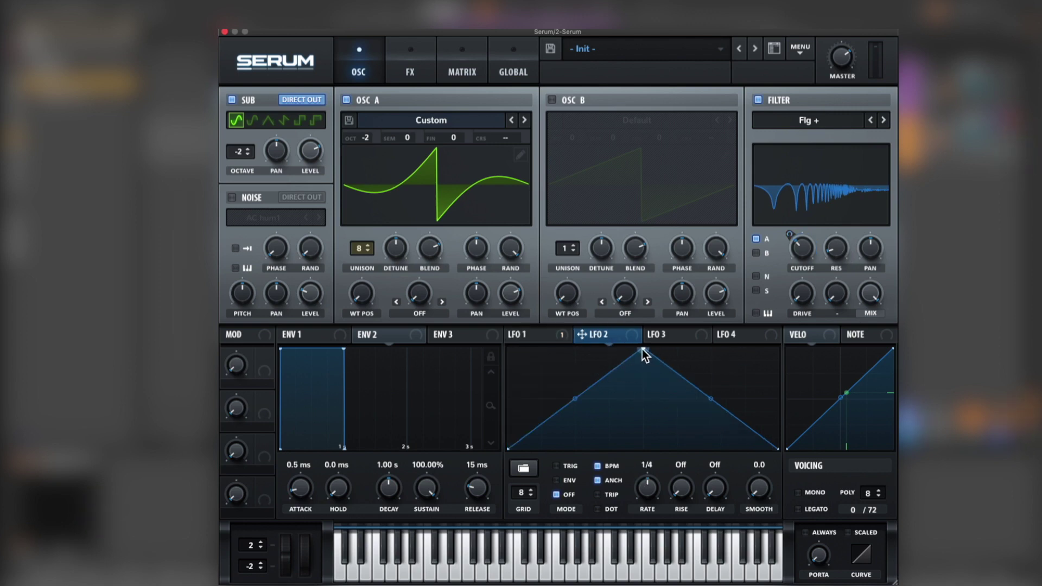
drag(645, 354, 576, 350)
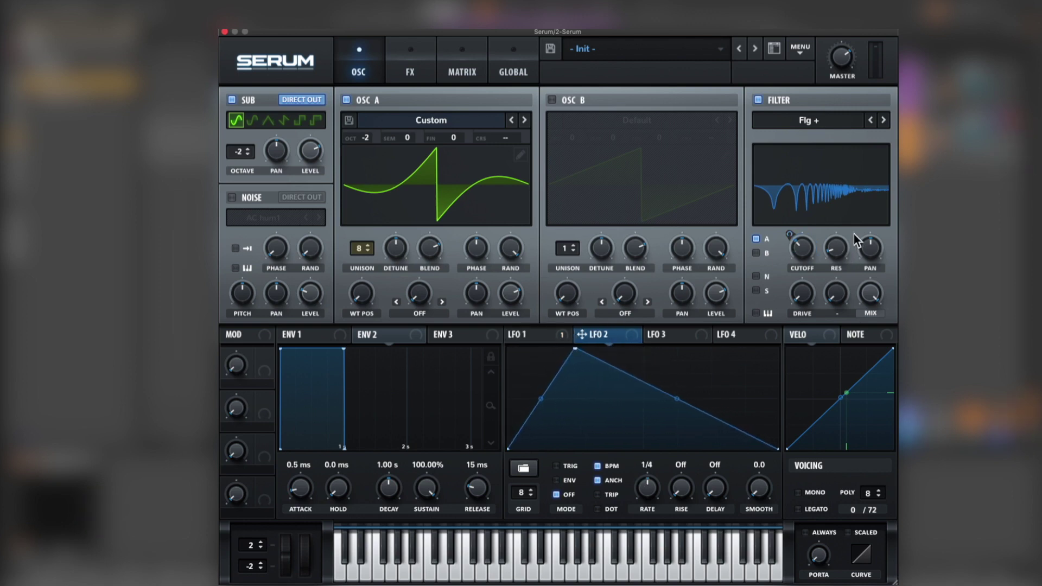
drag(634, 336, 850, 248)
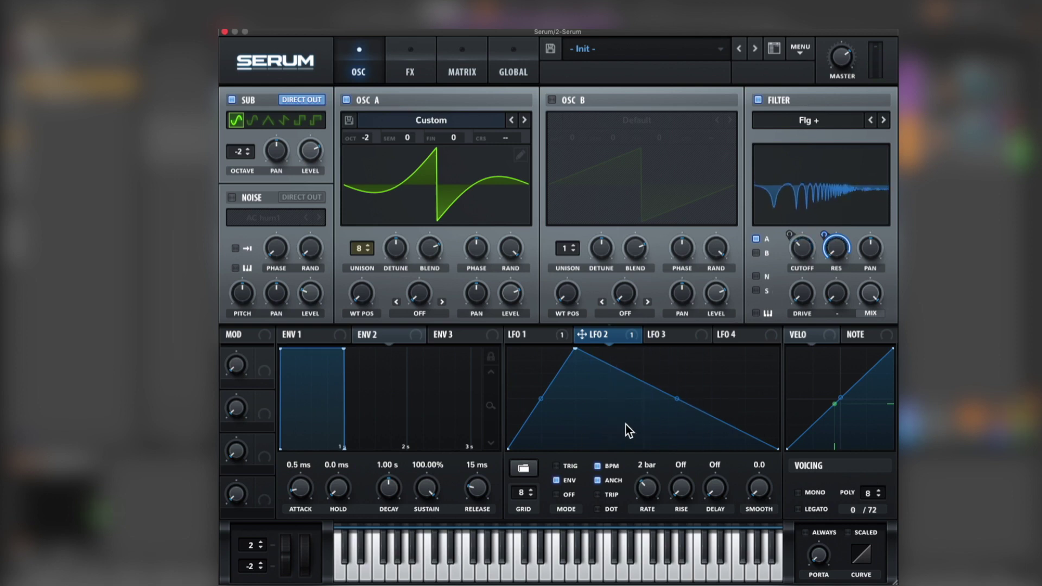
drag(677, 399, 672, 410)
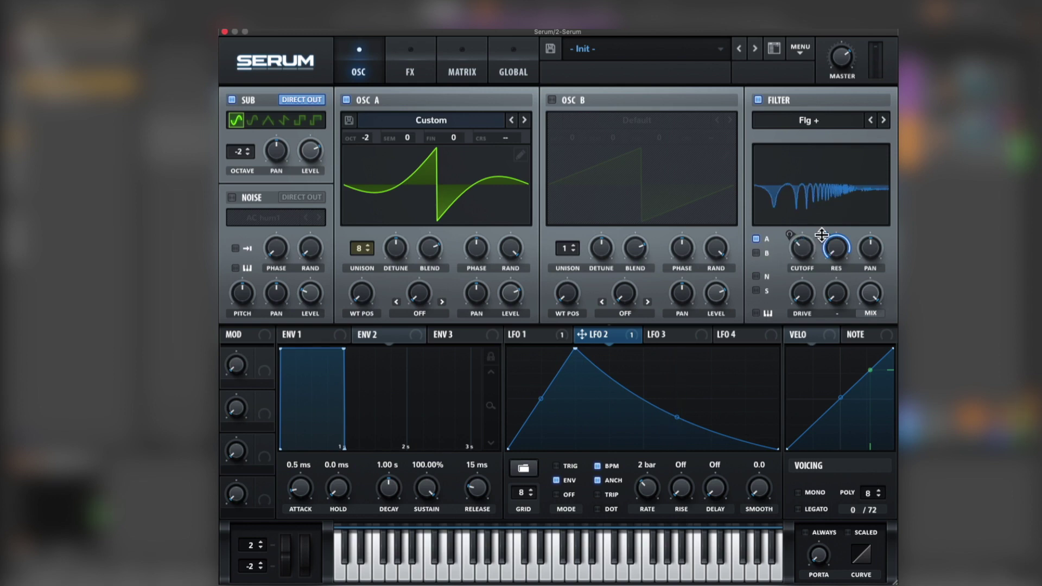
Raise LFO 1's filter cutoff modulation amount to about 41.
mouse_move(818, 245)
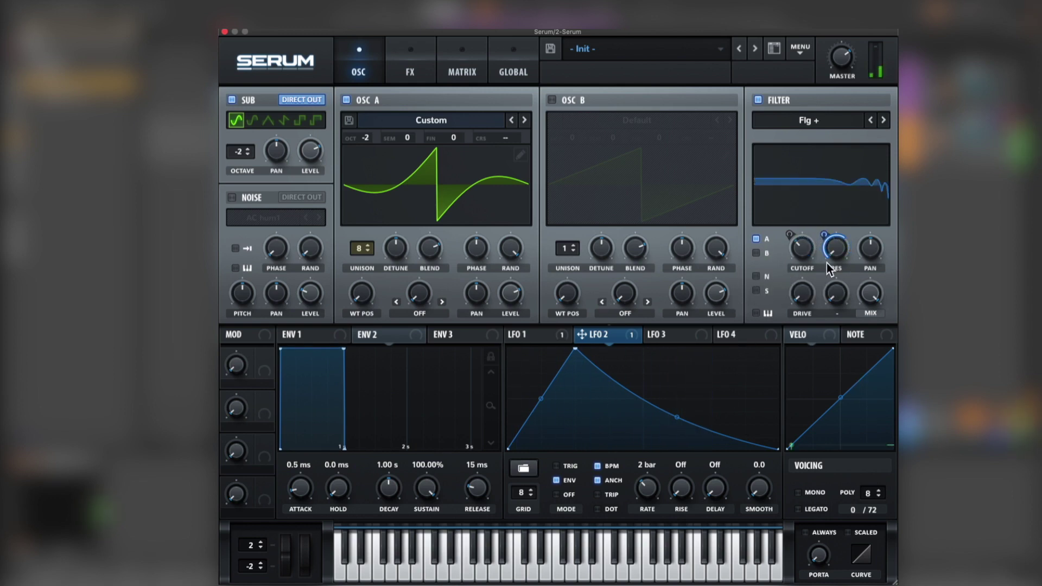
click(528, 336)
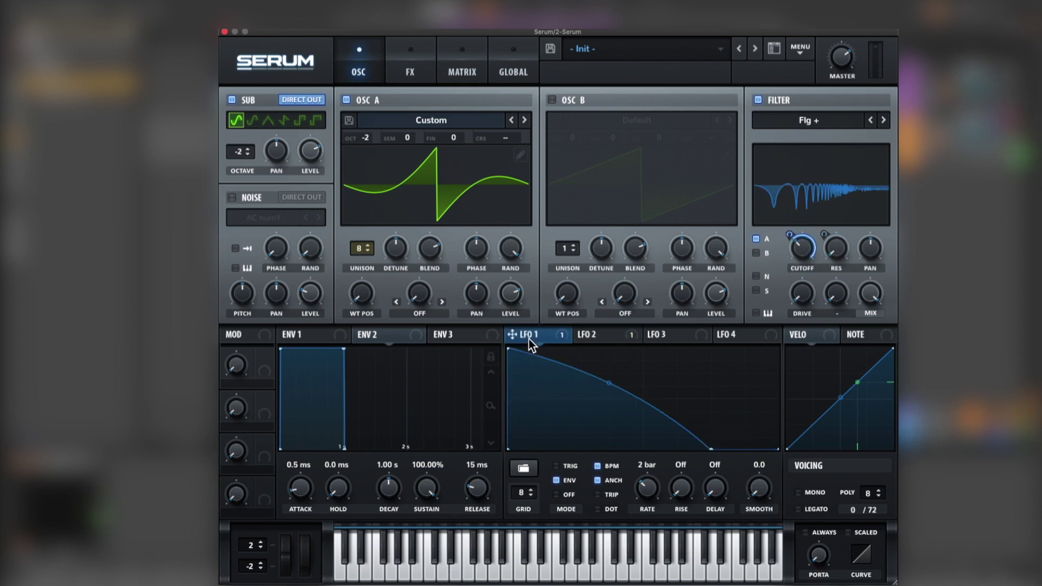
drag(793, 237, 785, 250)
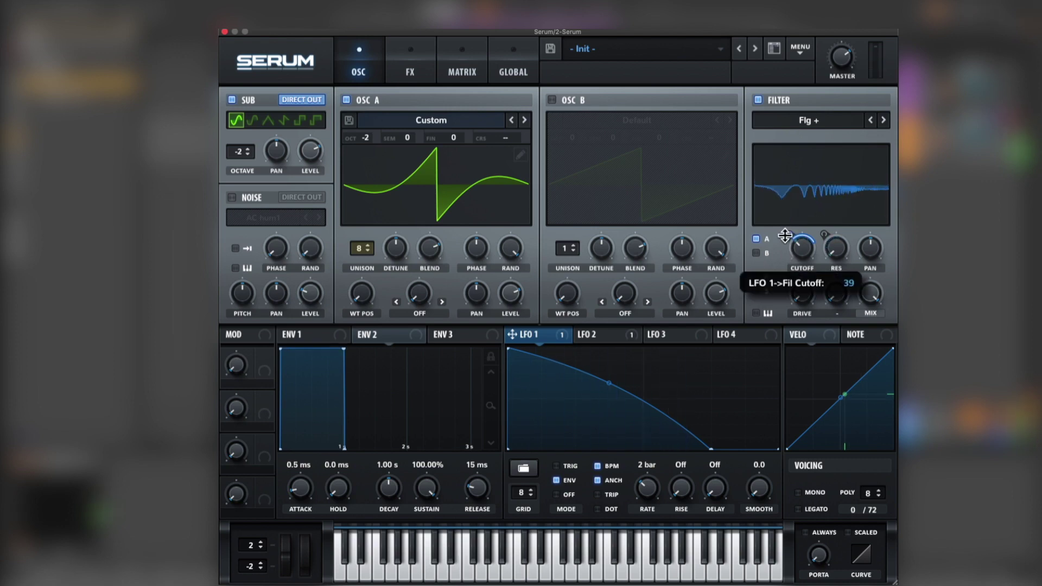
drag(787, 238, 786, 236)
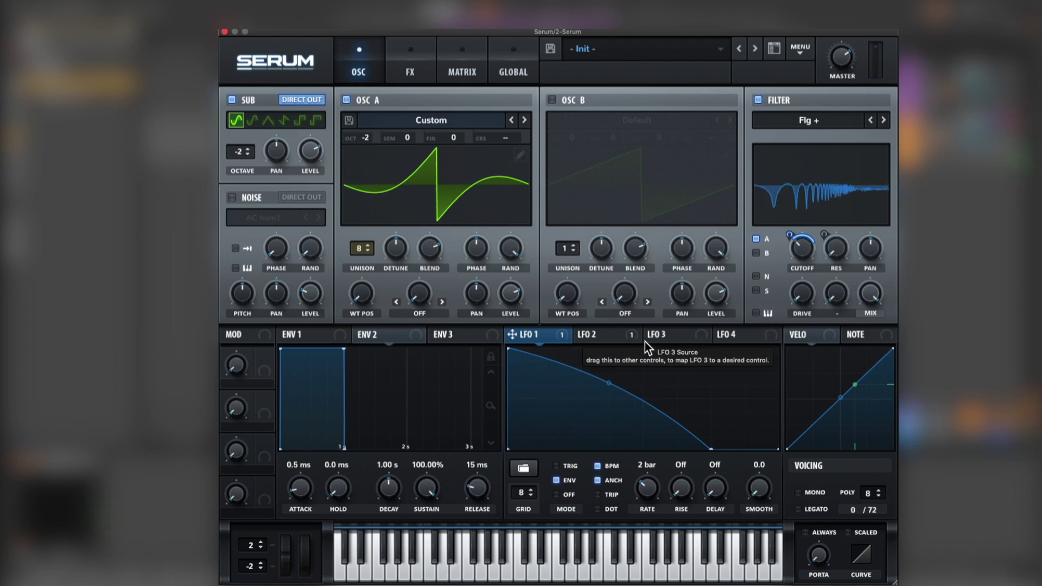
Shape LFO 3 as a steep convex fall, routed to filter mix at 2 bars, once per note.
click(670, 340)
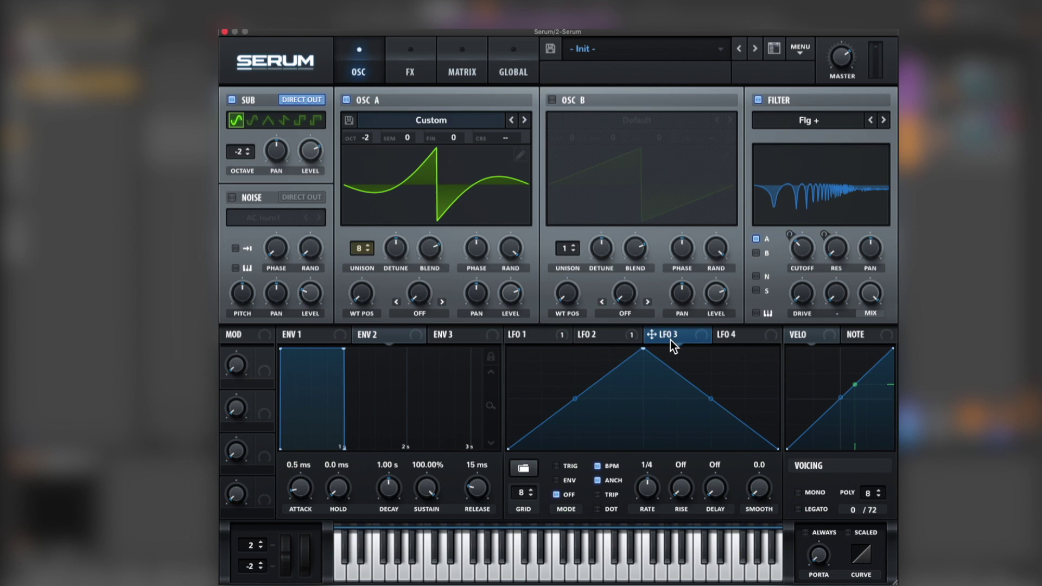
drag(643, 350, 508, 349)
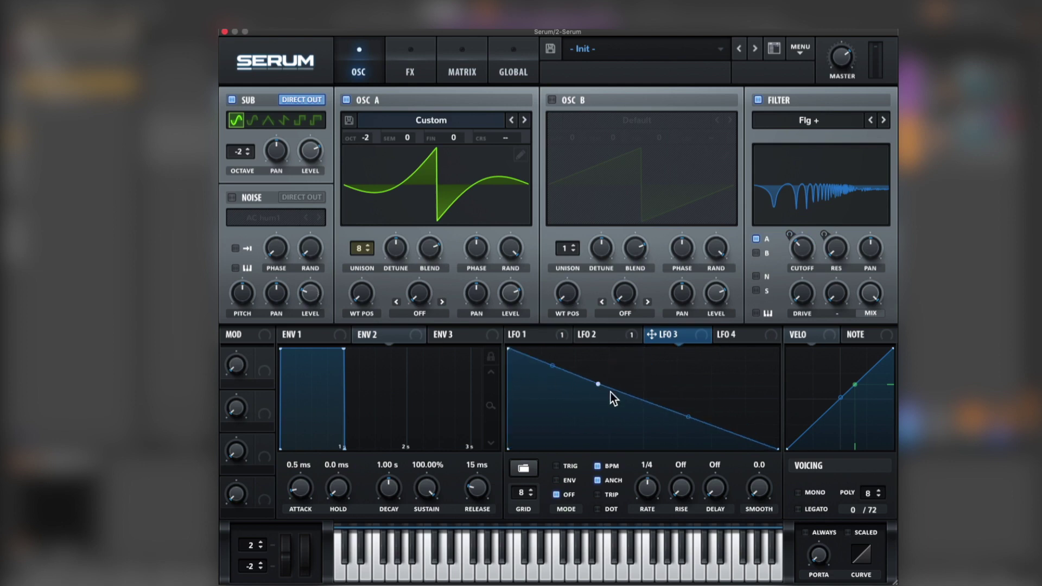
drag(610, 392, 566, 477)
drag(542, 396, 542, 377)
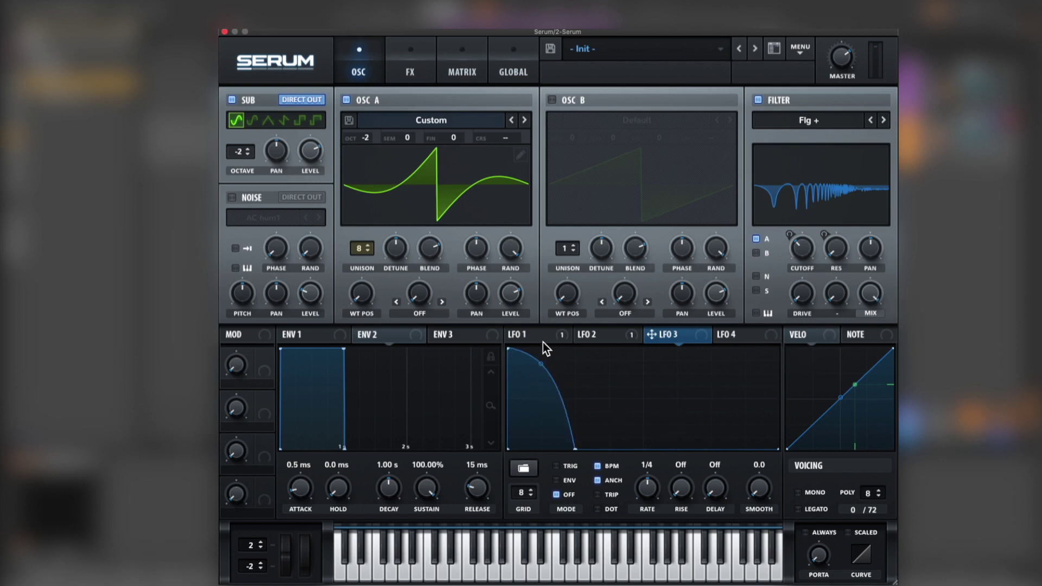
drag(722, 339, 869, 293)
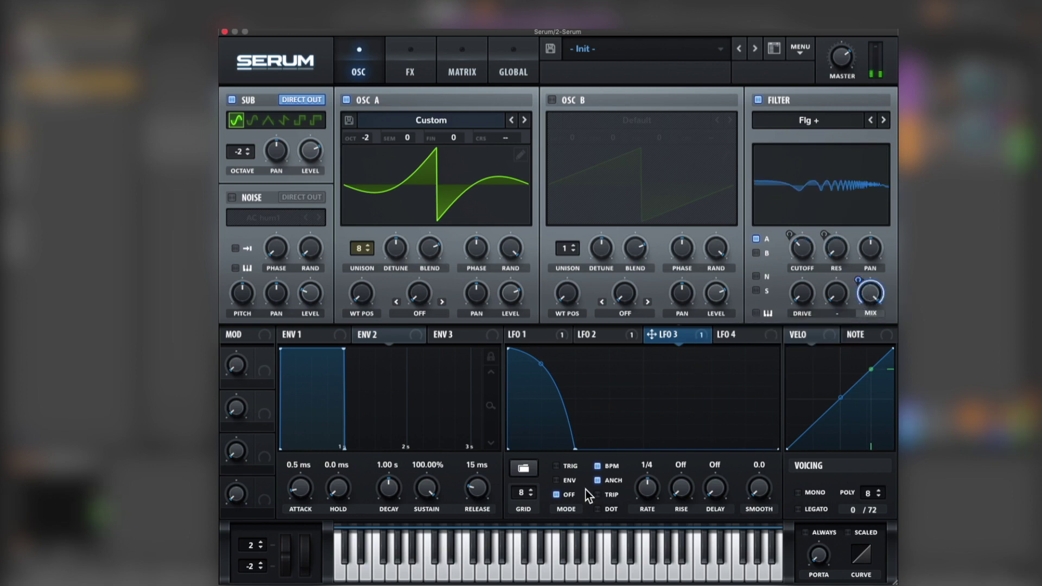
drag(645, 507, 645, 523)
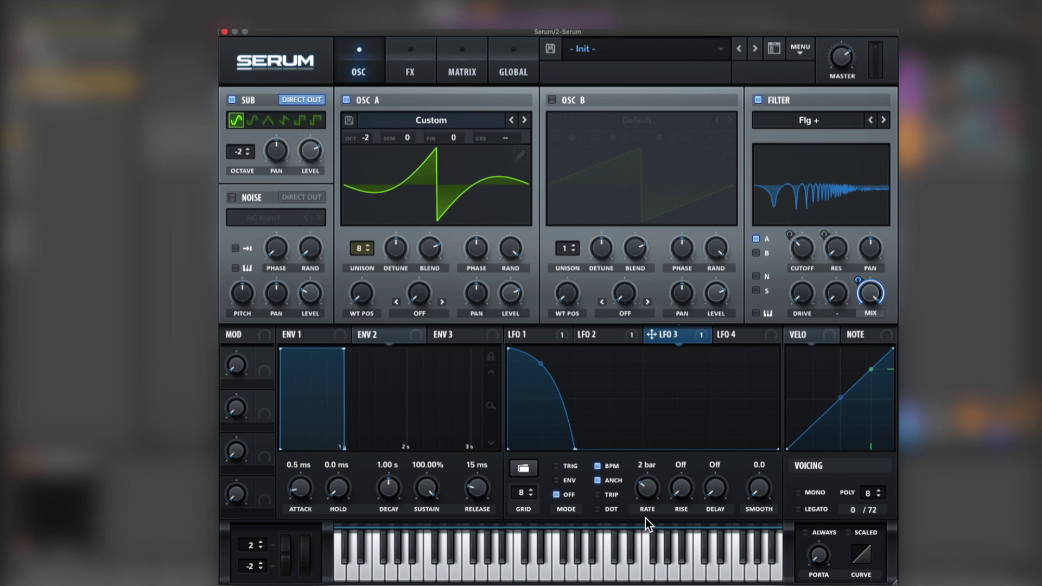
click(557, 481)
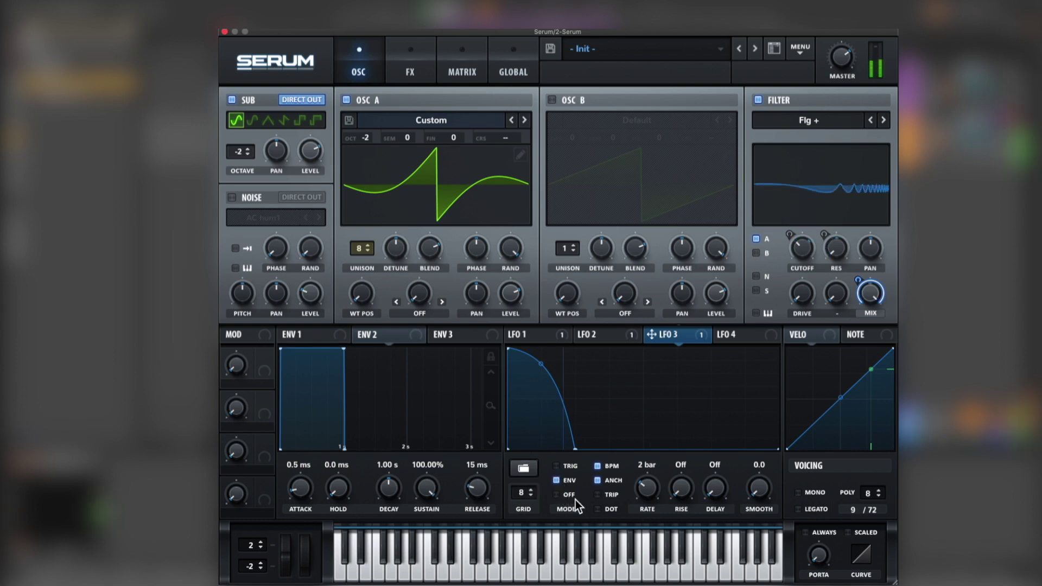
Add a node on LFO 3's flat tail and raise it to reshape the tail.
double_click(643, 448)
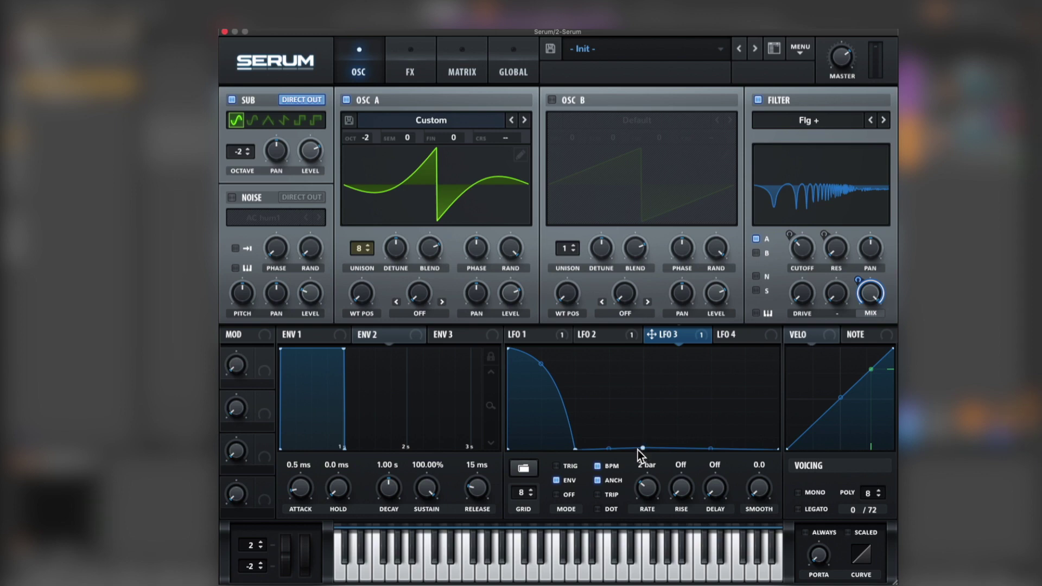
drag(642, 448, 641, 463)
drag(575, 448, 595, 438)
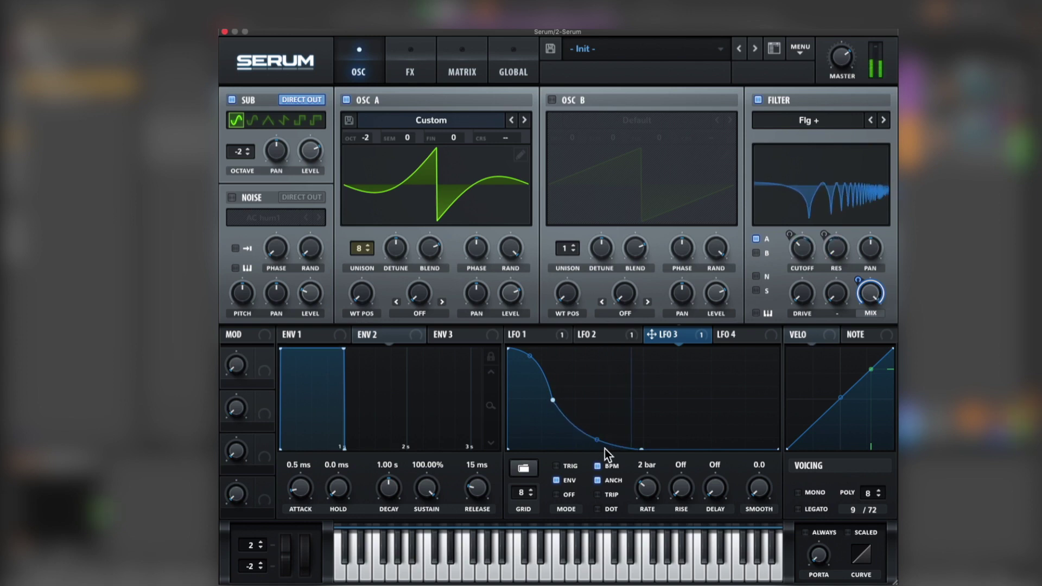
Raise the filter cutoff to about 130 Hz and bring LFO 1's curve back into view.
mouse_move(579, 471)
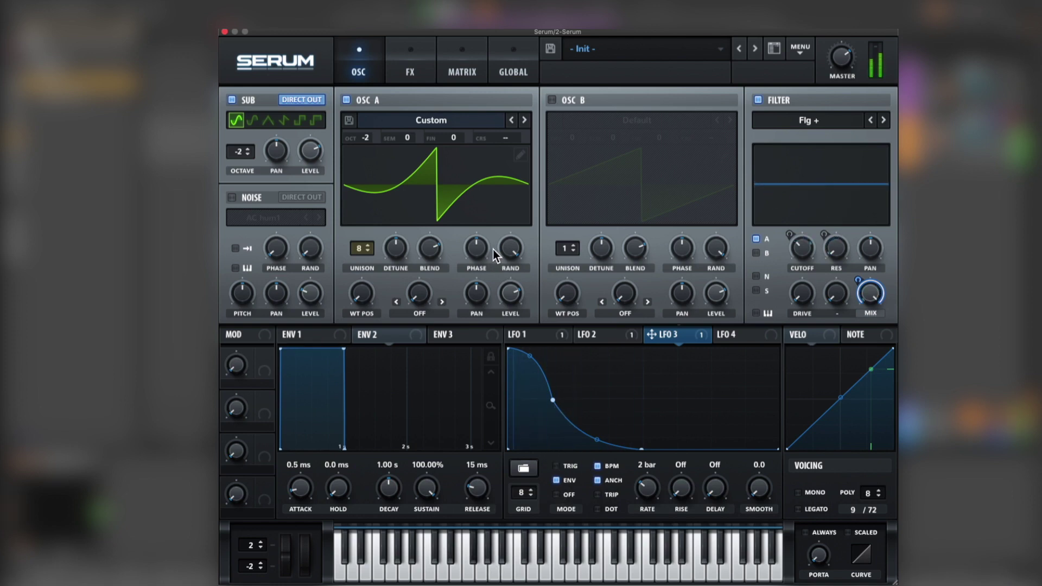
mouse_move(523, 265)
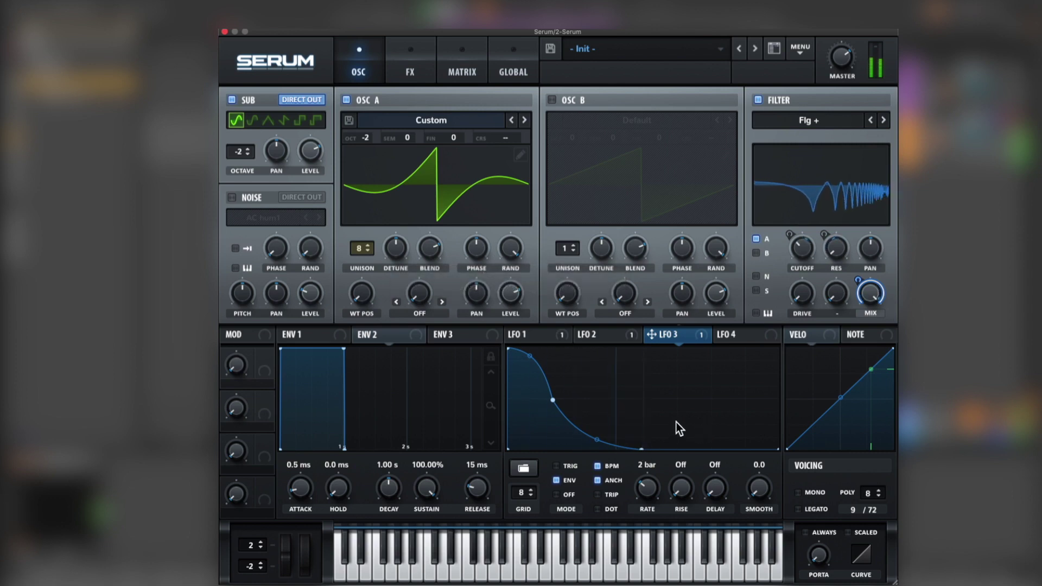
mouse_move(804, 250)
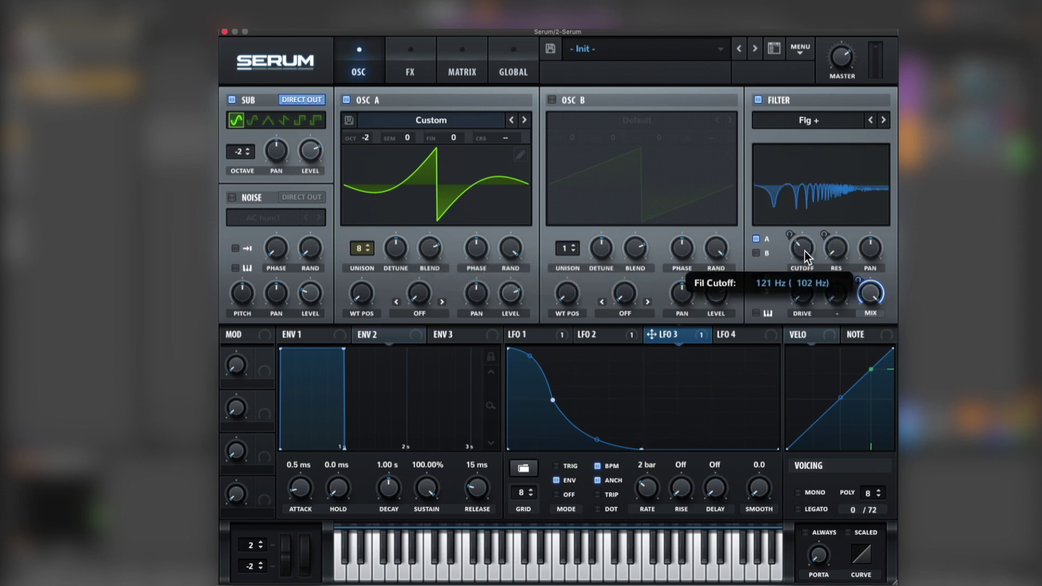
drag(805, 251, 806, 250)
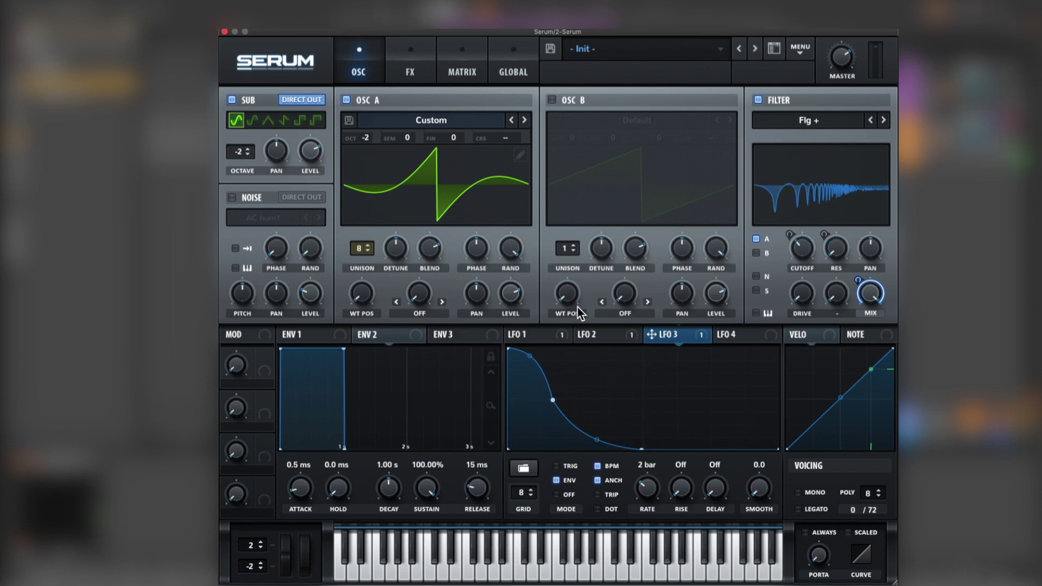
click(579, 337)
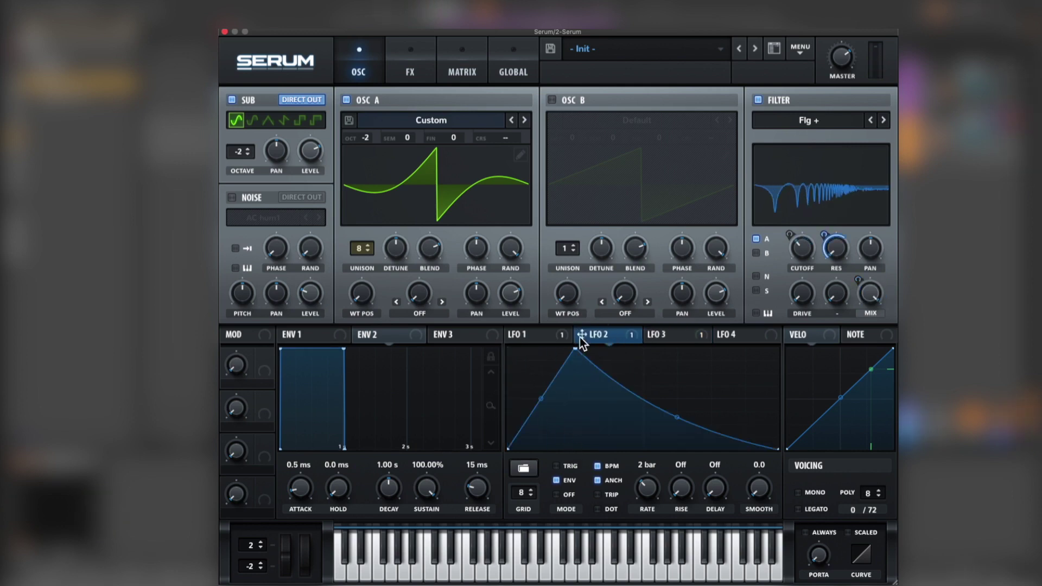
click(556, 338)
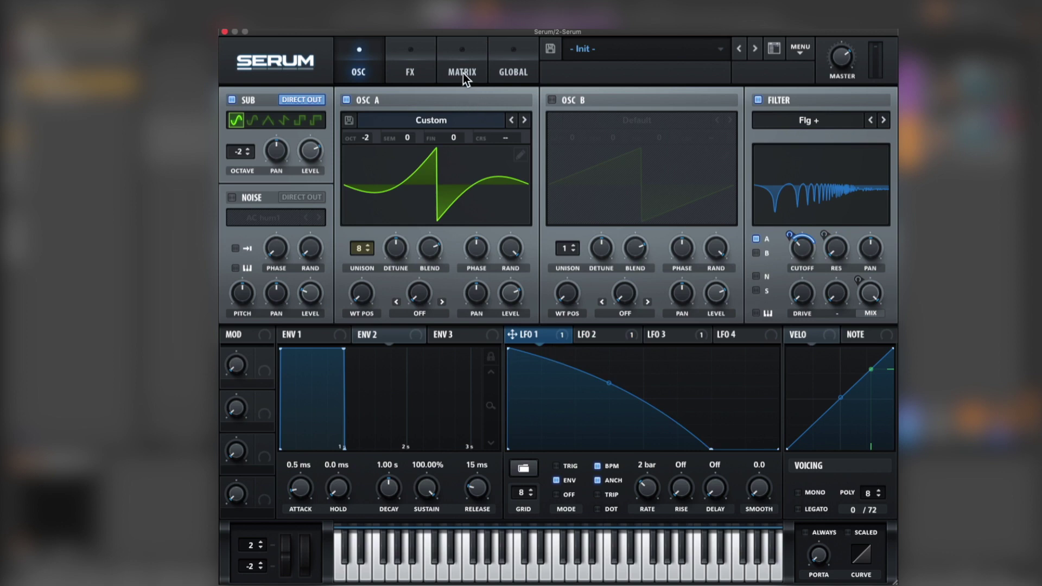
Enable the Tube distortion with drive at 90%.
click(408, 72)
click(238, 126)
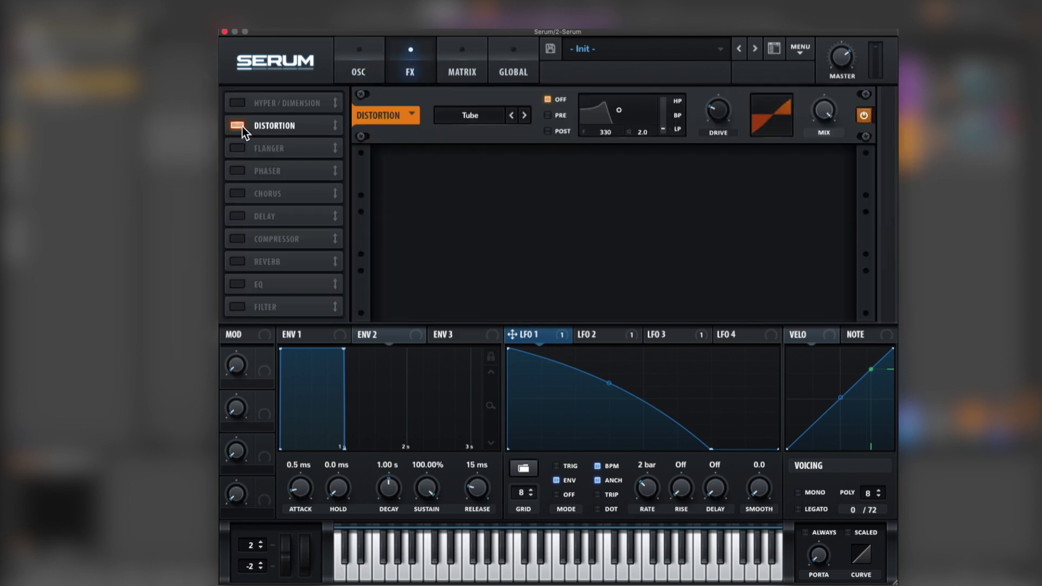
drag(705, 119, 712, 79)
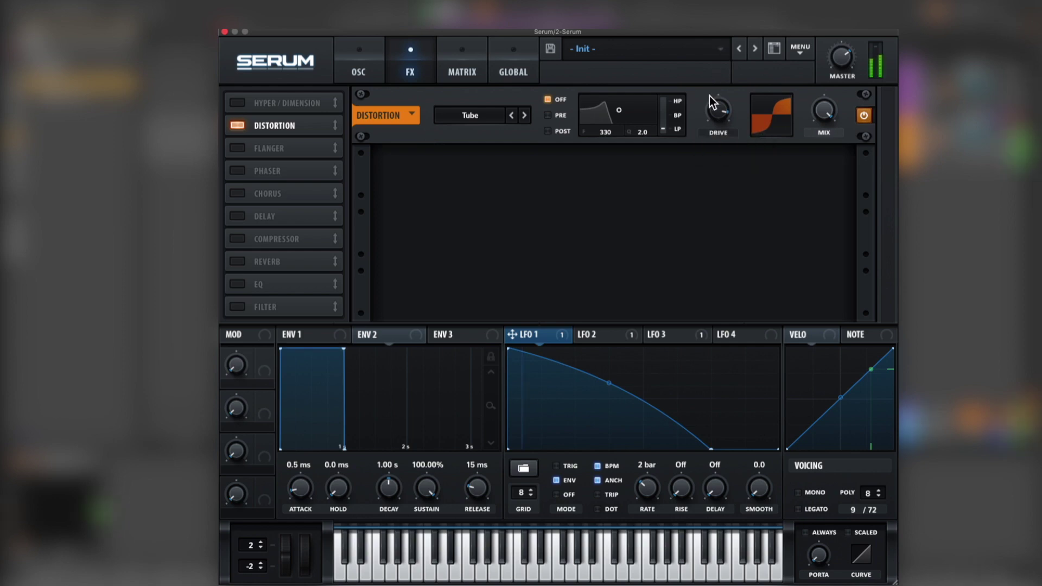
click(719, 113)
Enable chorus with its filter at 20000 Hz, rate 0 Hz and depth 9.4 ms.
click(237, 193)
drag(733, 184, 752, 89)
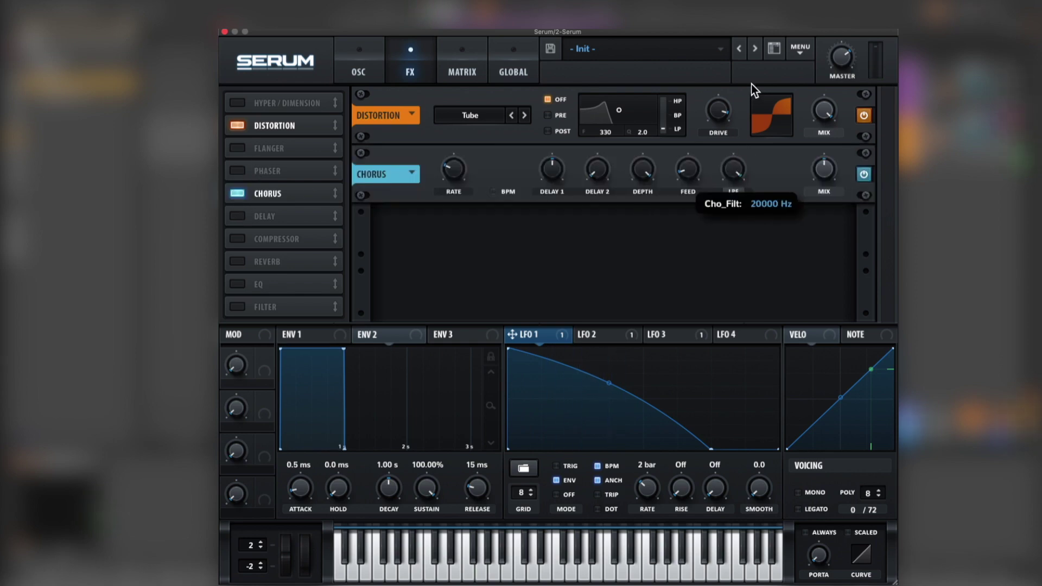
mouse_move(692, 171)
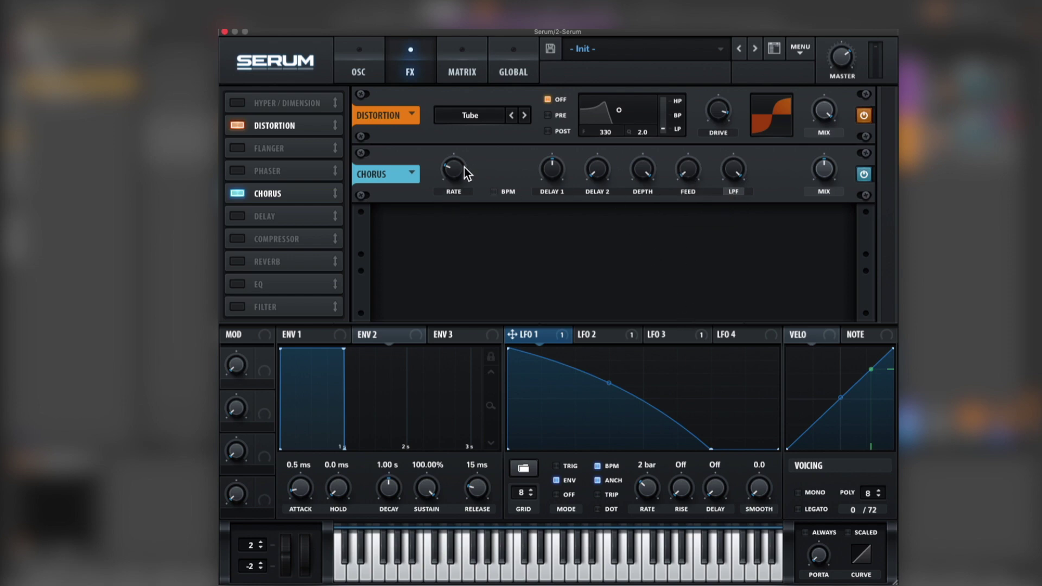
drag(462, 169, 491, 311)
drag(656, 174, 637, 246)
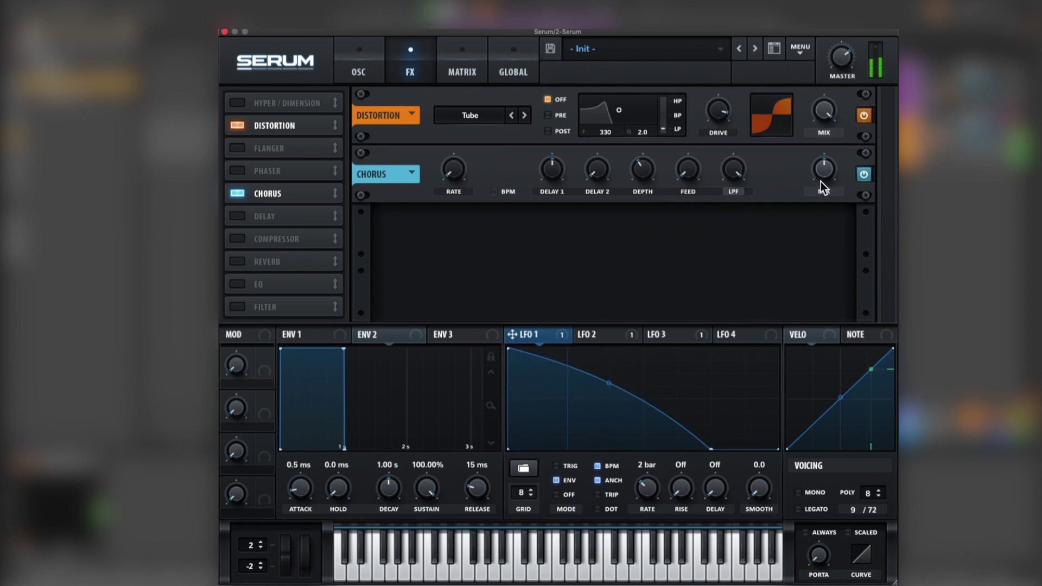
mouse_move(824, 180)
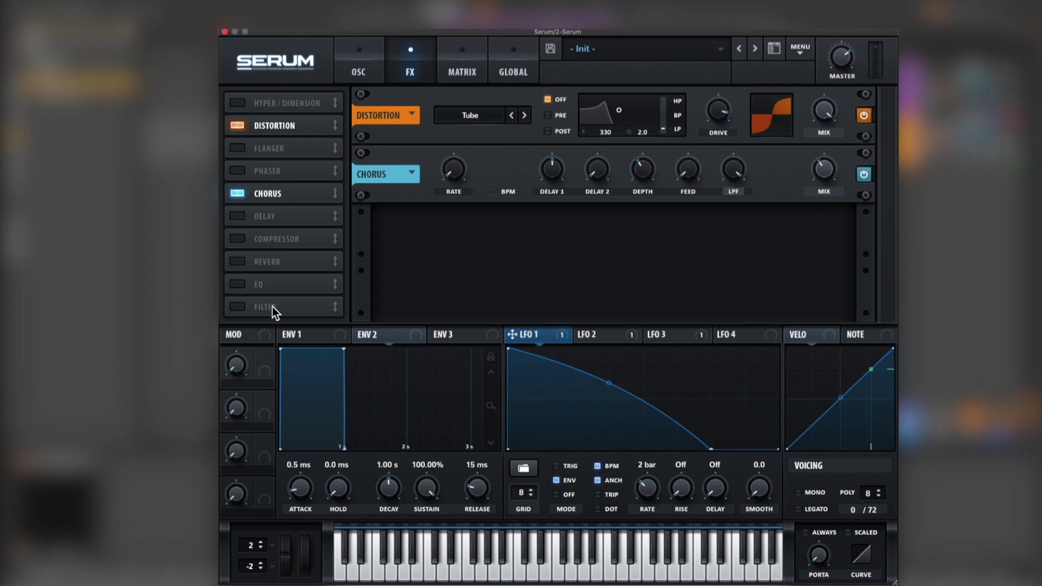
Enable the EQ with a low-cut low band at 151 Hz, and enable the compressor.
click(218, 283)
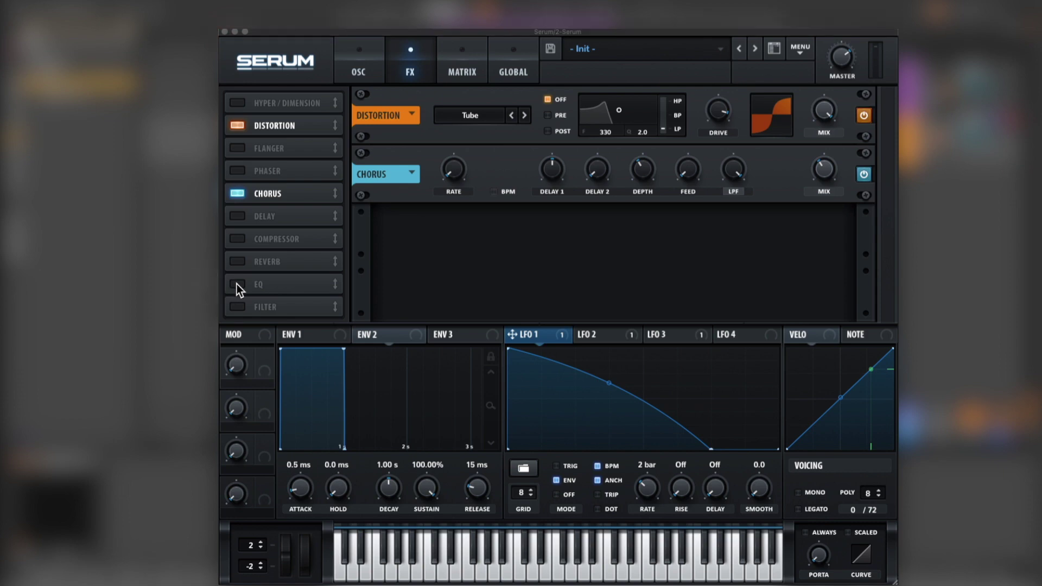
click(238, 285)
click(568, 248)
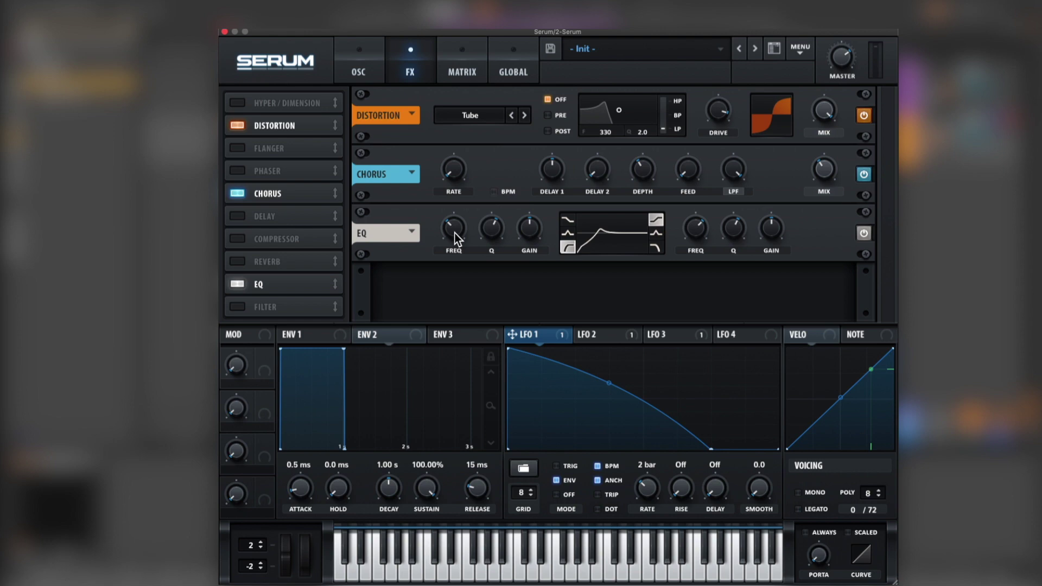
drag(455, 233, 454, 239)
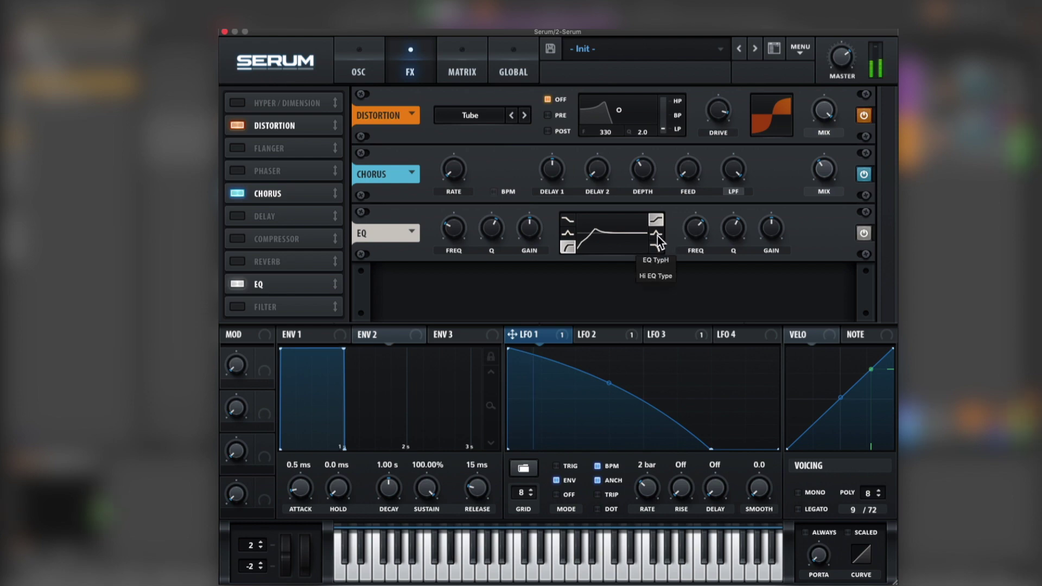
click(237, 239)
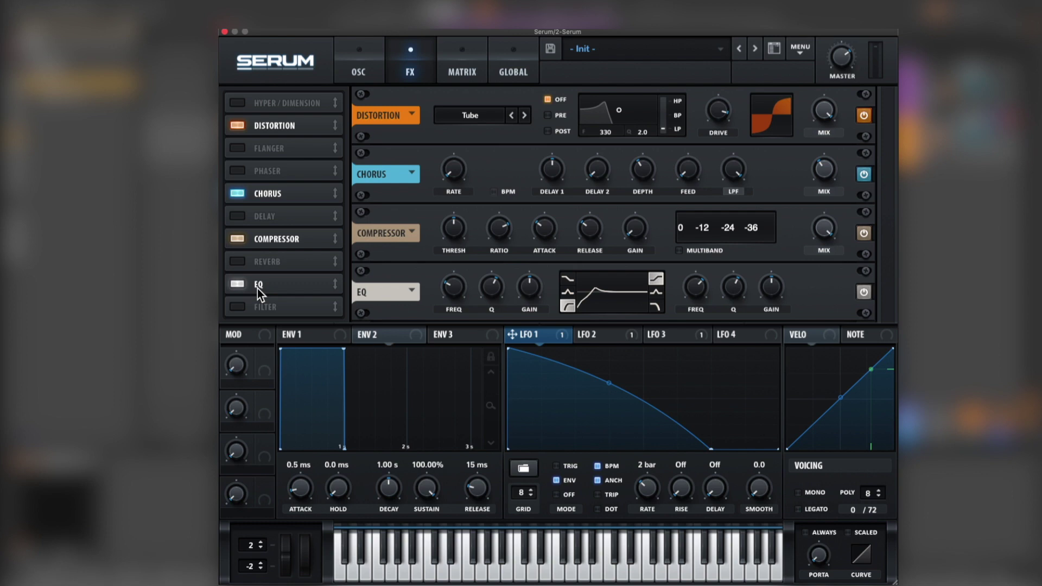
Move the EQ above the compressor, switch to multiband, and adjust the mid band amount.
drag(257, 288, 269, 238)
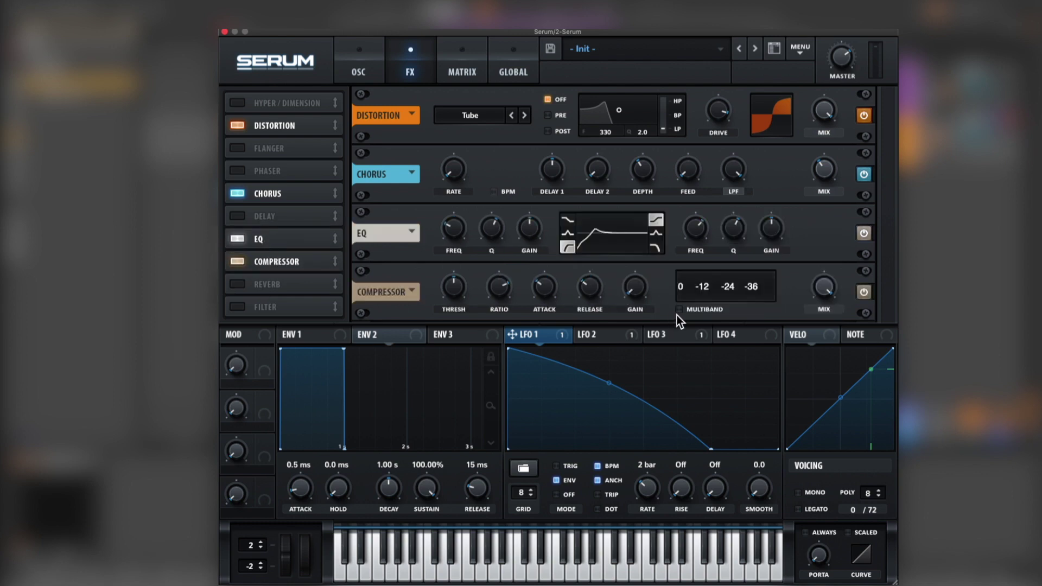
click(678, 310)
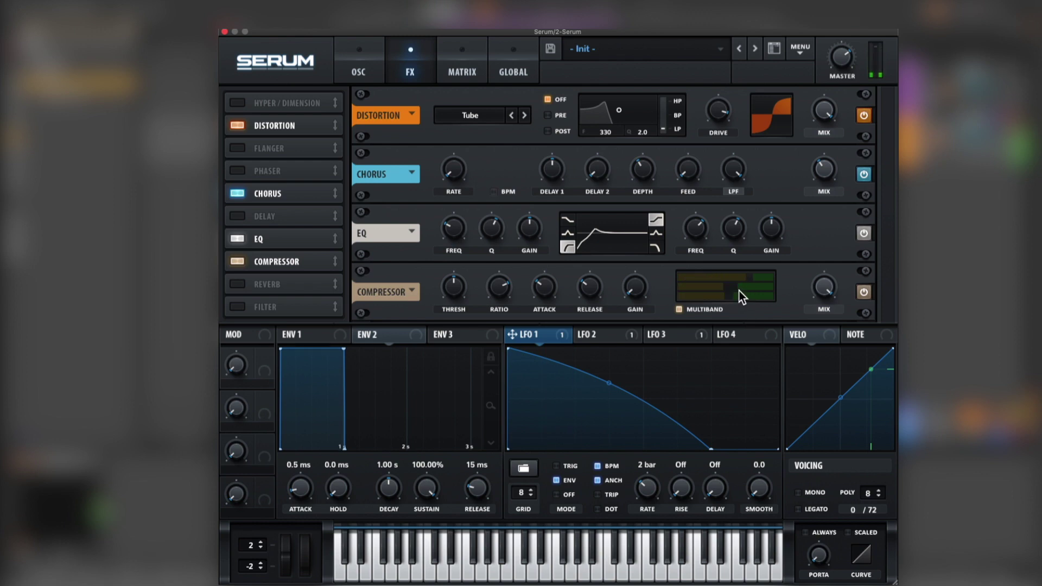
drag(738, 291, 760, 288)
Reposition LFO 1's lower points and lift the upper point for a smooth S-shaped fall.
drag(712, 450, 644, 425)
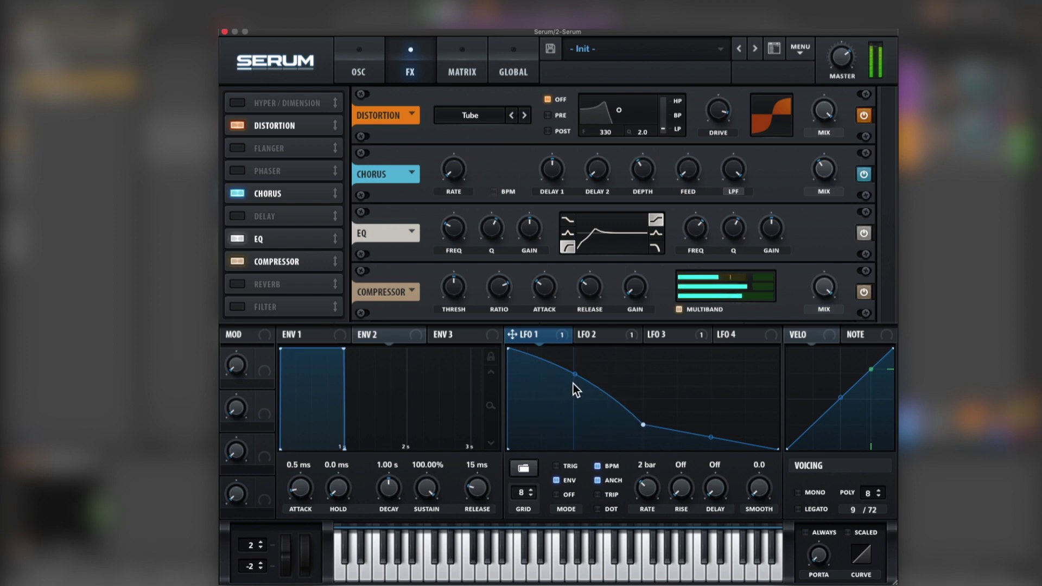
drag(711, 438, 717, 465)
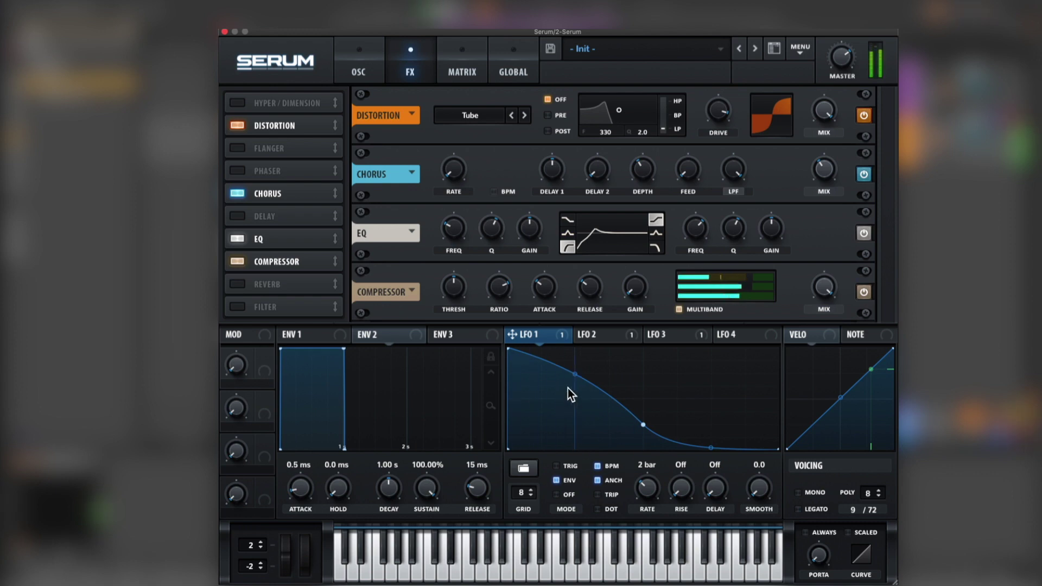
drag(575, 374, 576, 365)
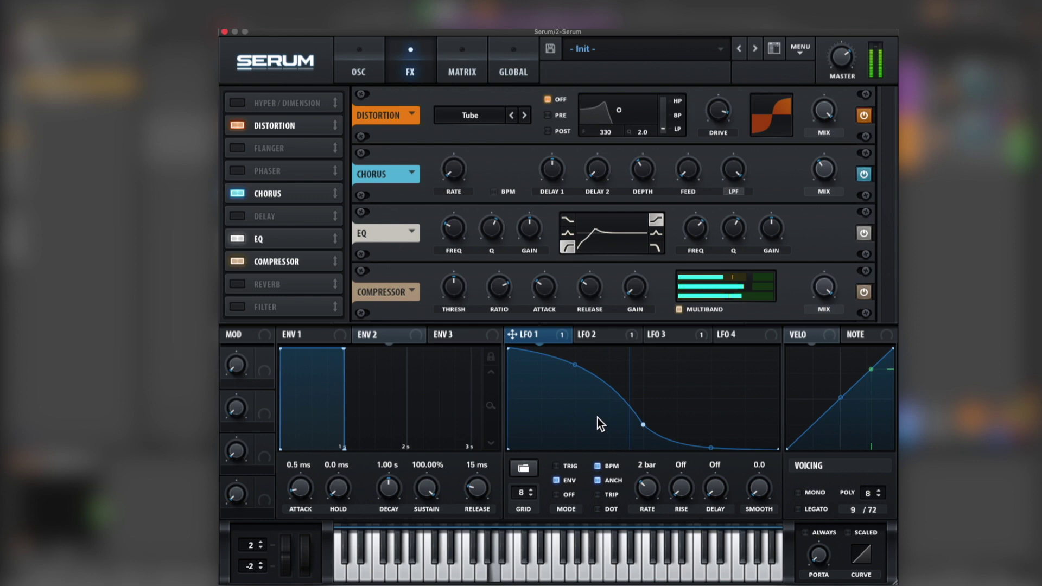
Drop Osc A's level to 48% and raise the multiband compressor's mid band to 166%.
click(360, 69)
drag(504, 311, 512, 314)
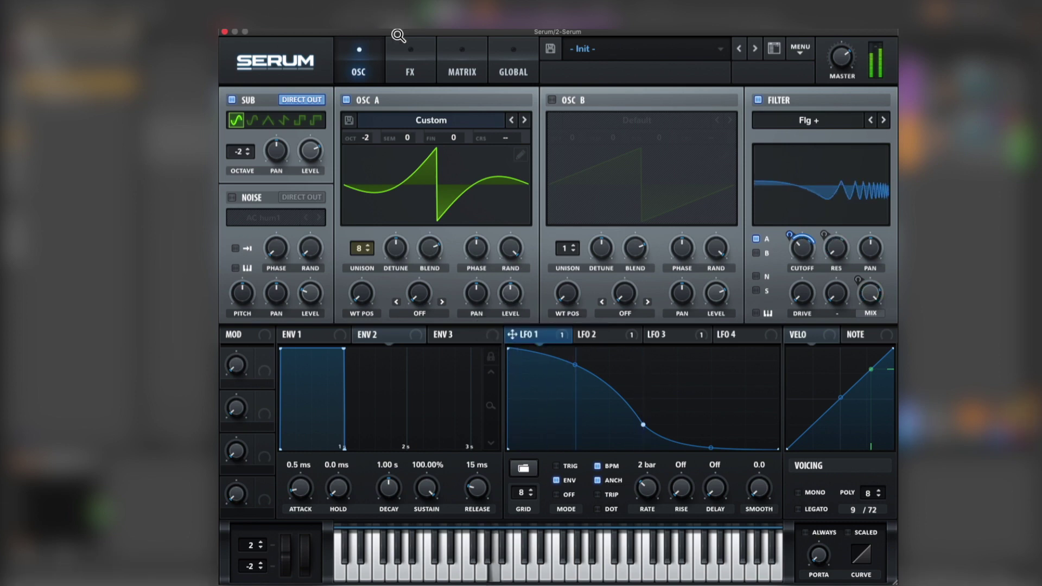
click(413, 71)
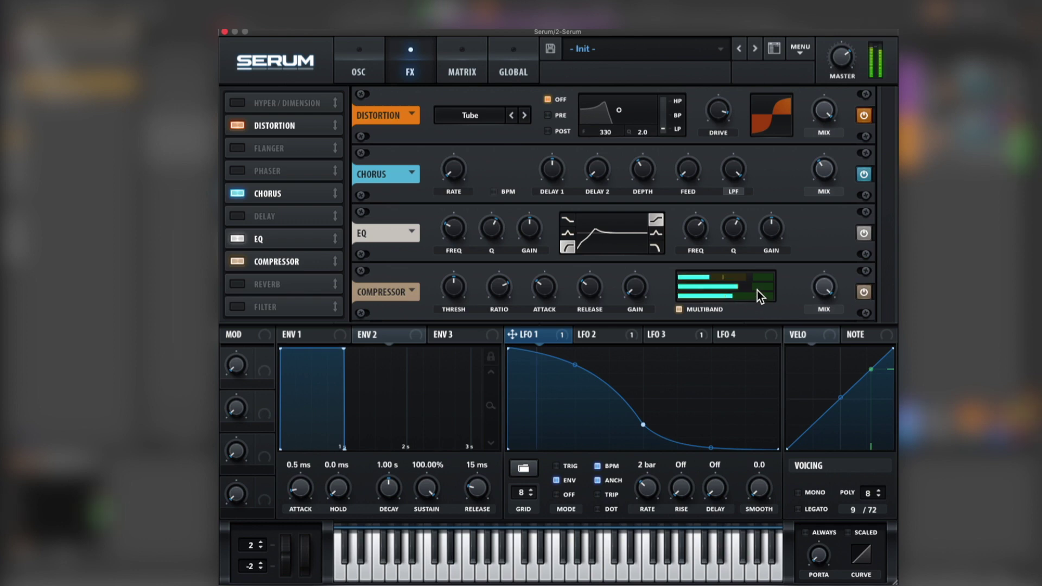
drag(758, 291, 746, 276)
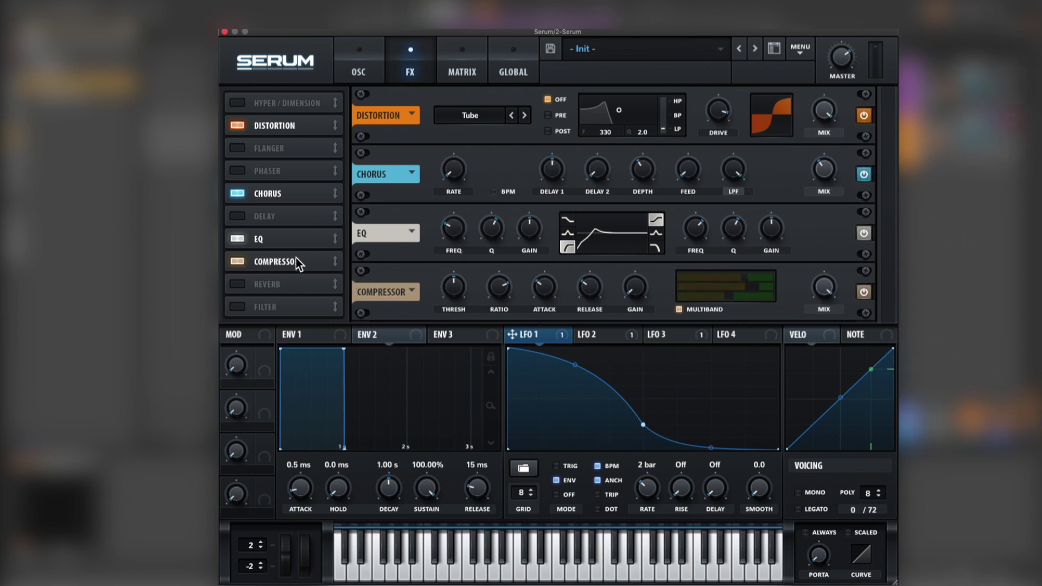
Move EQ and Compressor above Delay, enable Reverb above Delay, and shrink its size to about 21%.
drag(281, 237, 282, 224)
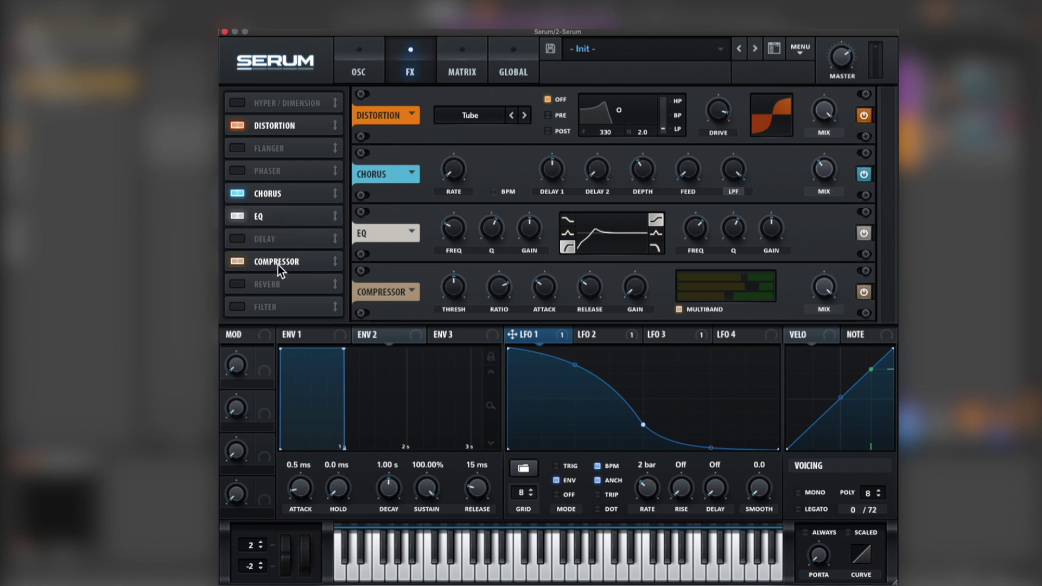
drag(278, 265, 280, 236)
click(242, 283)
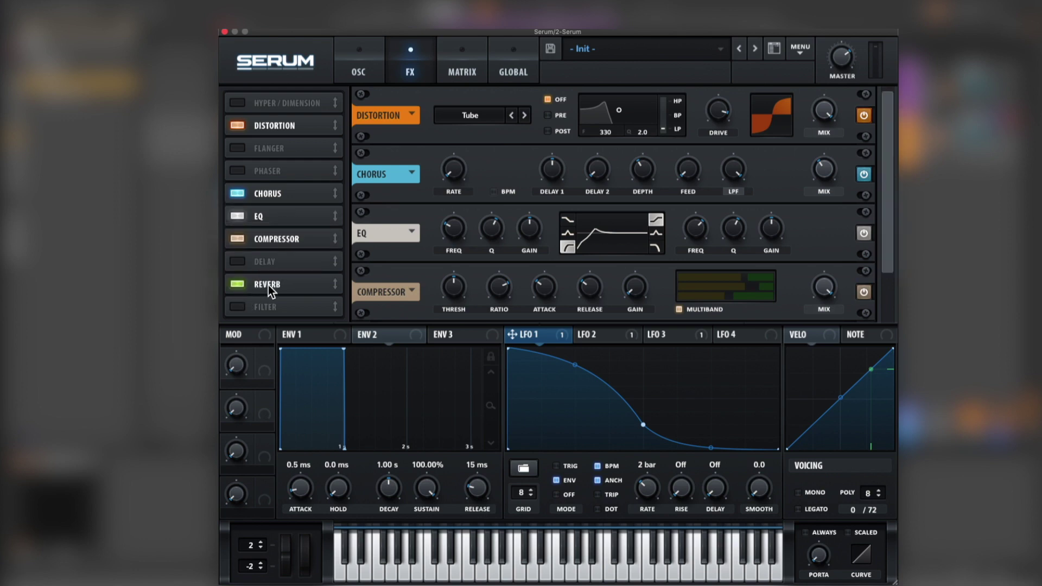
drag(268, 285, 276, 260)
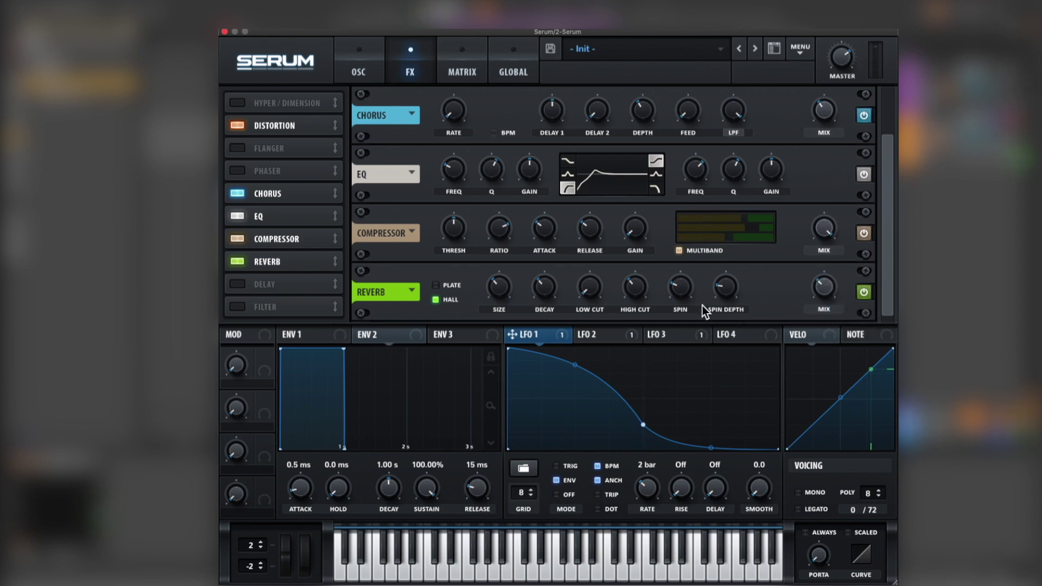
drag(496, 291, 553, 284)
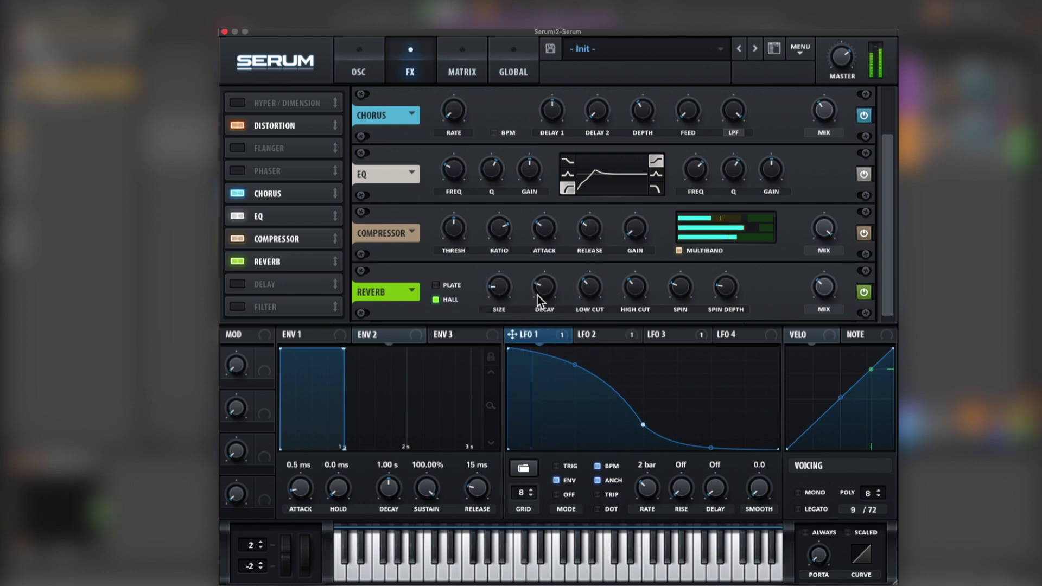
mouse_move(548, 294)
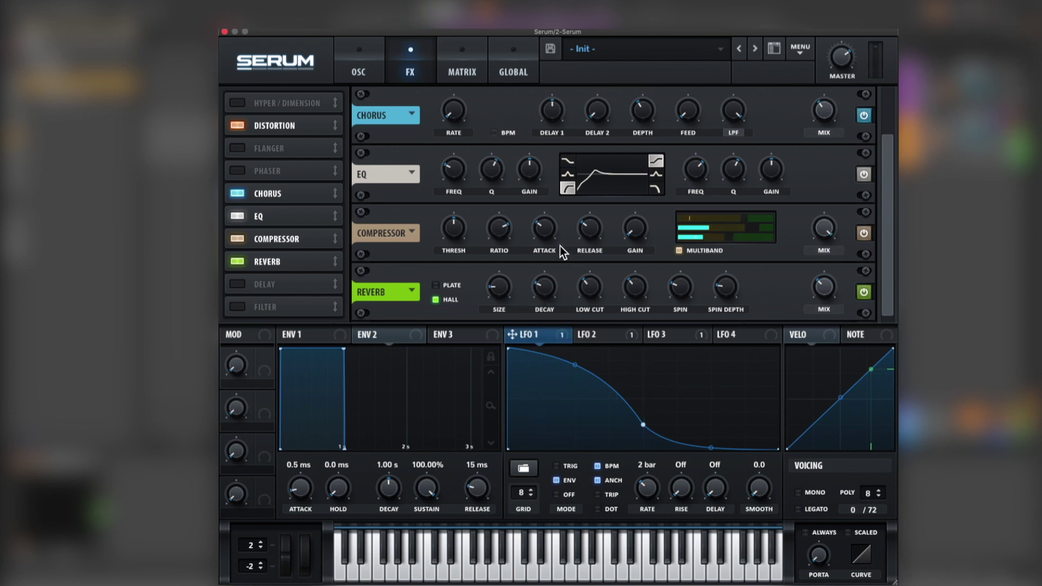
Set the high EQ band to a Peak shape with its Q lowered to 36%.
drag(738, 171, 732, 198)
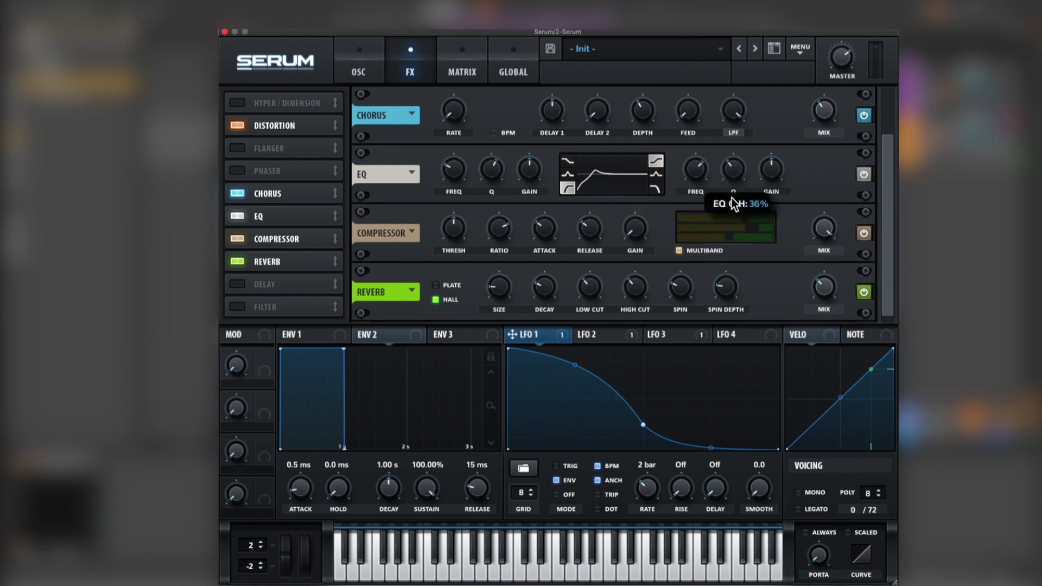
click(657, 174)
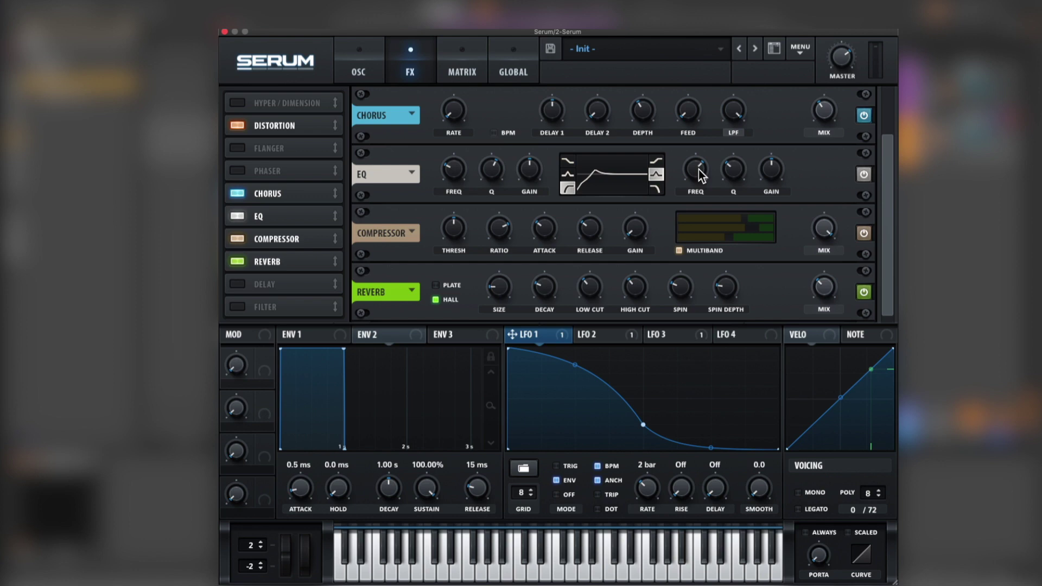
mouse_move(697, 183)
Curve LFO 4 into a flat-then-rising swell shape and route it to the EQ gain.
click(673, 333)
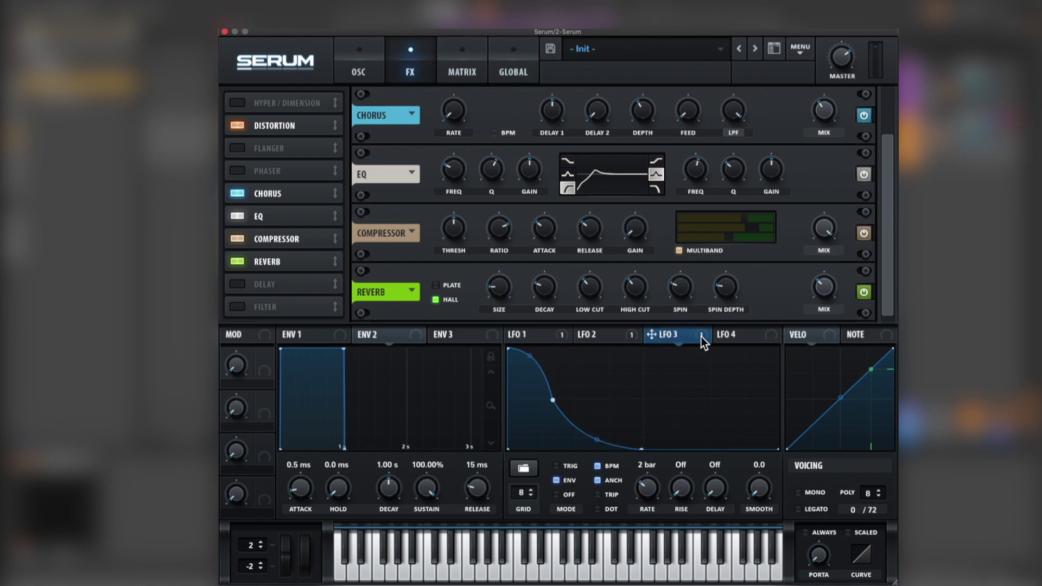
click(720, 339)
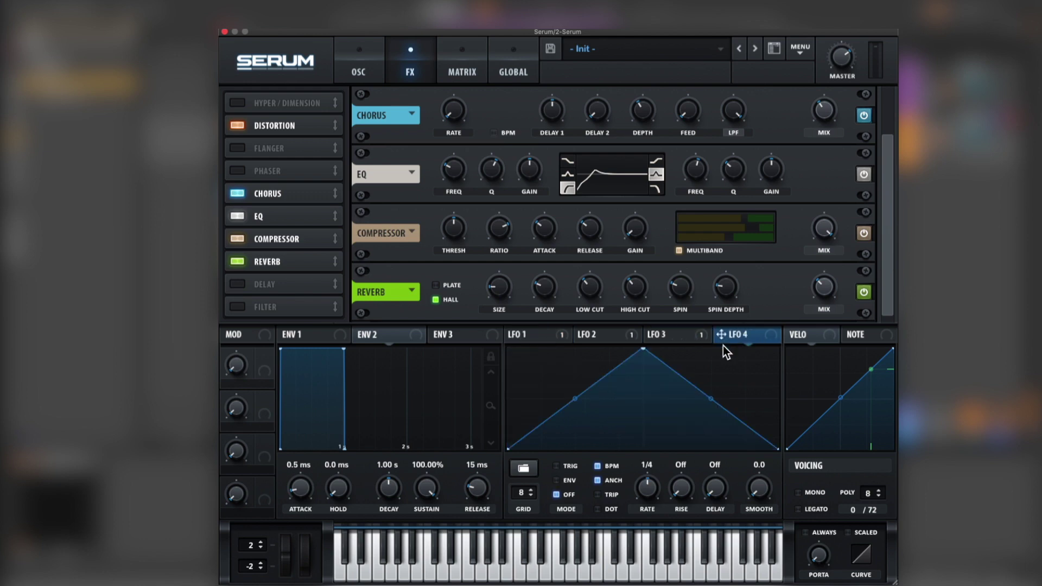
double_click(576, 411)
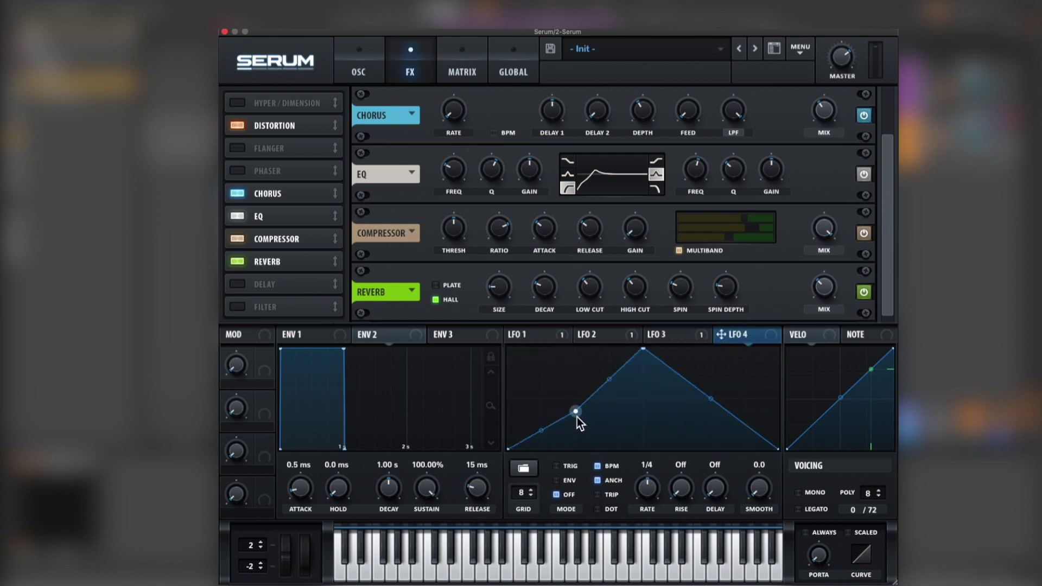
drag(574, 412, 560, 451)
mouse_move(608, 401)
mouse_down()
mouse_move(591, 377)
mouse_move(610, 384)
mouse_up()
drag(711, 401, 710, 432)
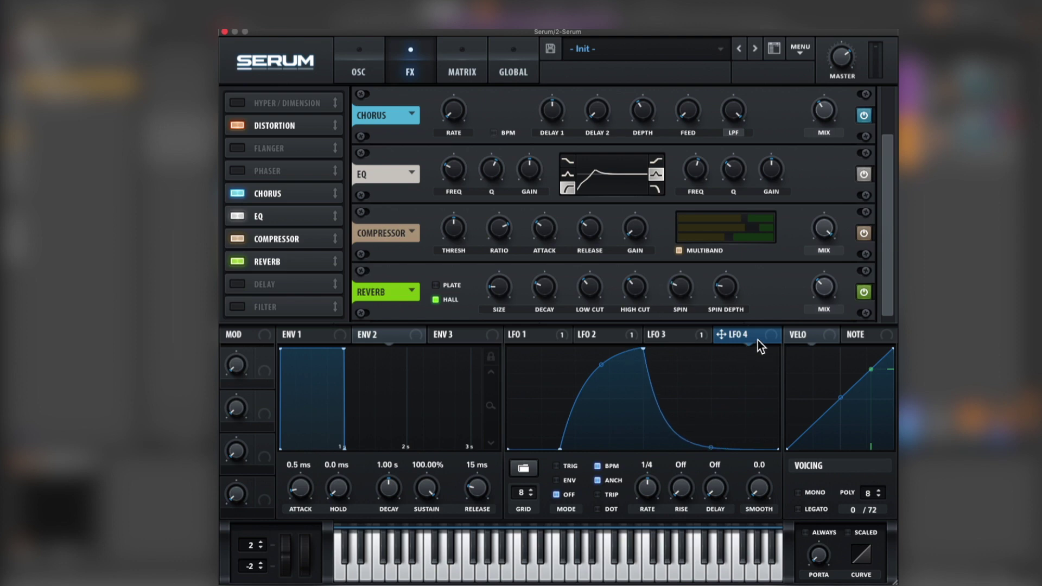
drag(758, 339, 771, 170)
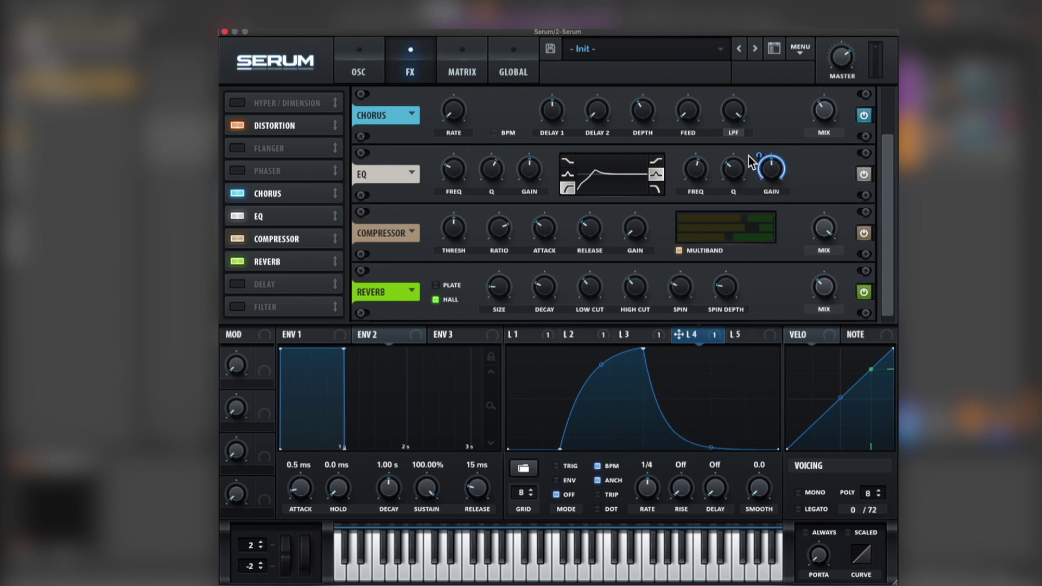
Set LFO 4's EQ gain depth to 51 and add EQ Q at -28. Enable ENV mode with an earlier rise.
mouse_move(768, 168)
drag(758, 155, 749, 180)
mouse_move(732, 173)
drag(719, 184, 710, 208)
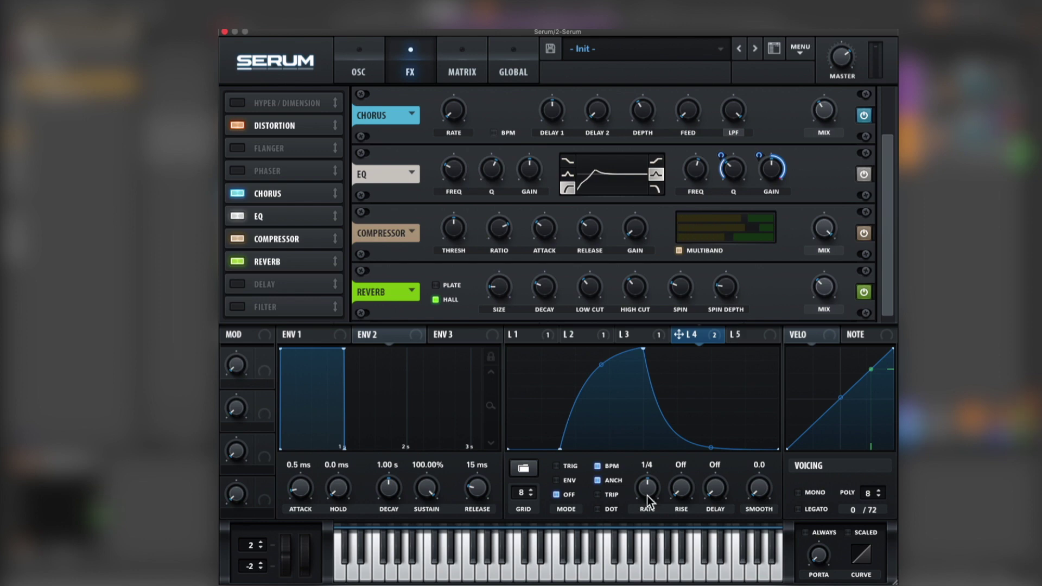
click(556, 481)
drag(558, 450, 543, 451)
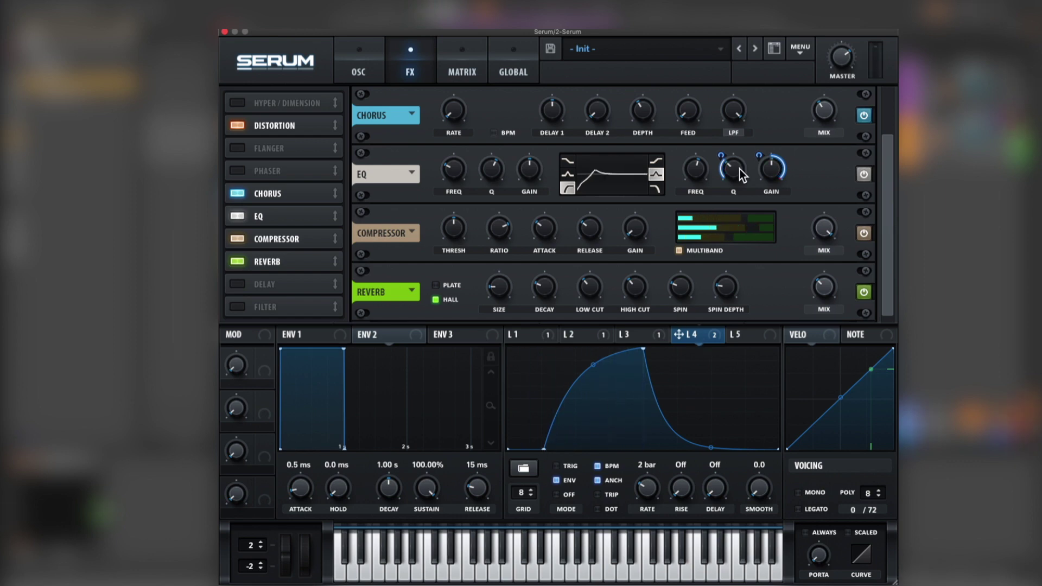
Tune LFO 4's modulation depth to 23 on the EQ gain and about -30 on the EQ Q.
mouse_move(756, 175)
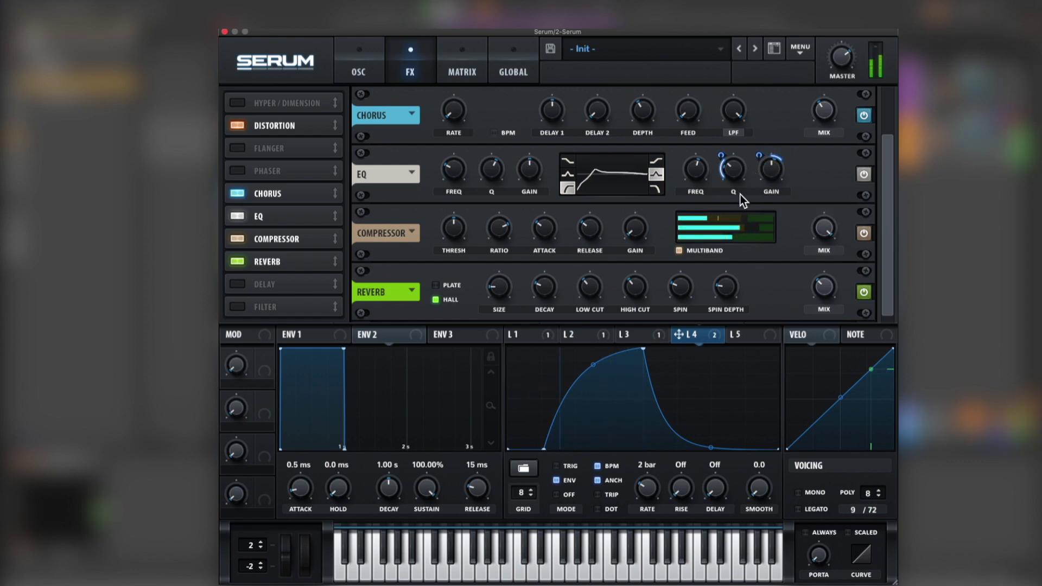
drag(747, 150, 759, 147)
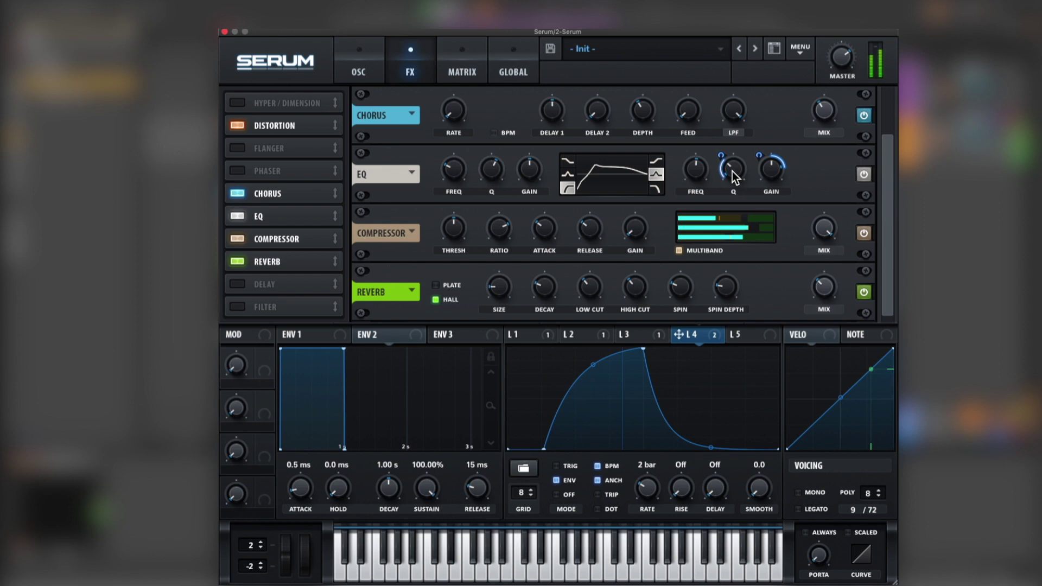
mouse_move(722, 149)
mouse_move(722, 149)
mouse_down()
mouse_move(724, 163)
mouse_move(726, 148)
mouse_up()
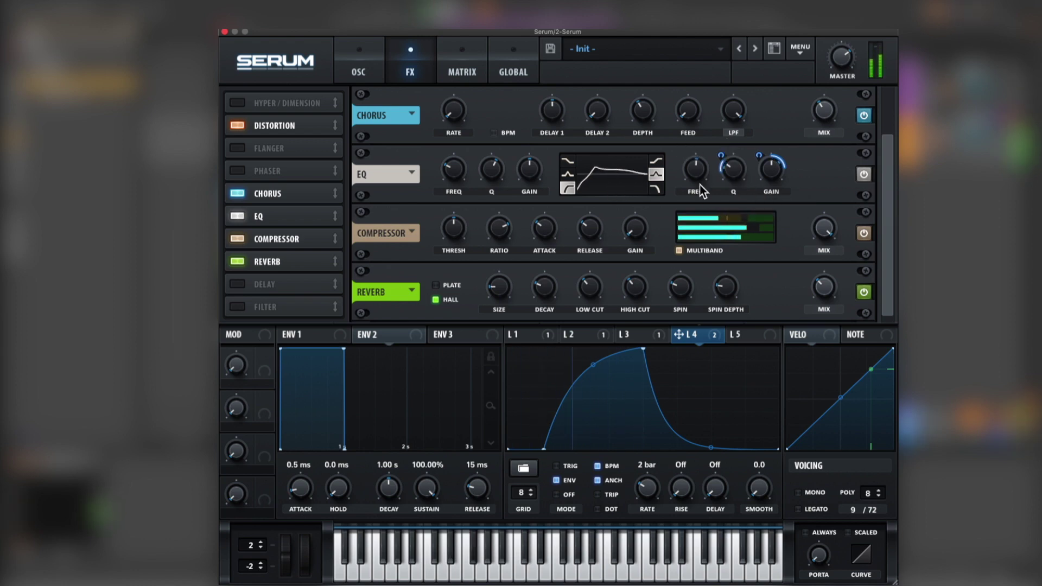
drag(720, 157, 719, 159)
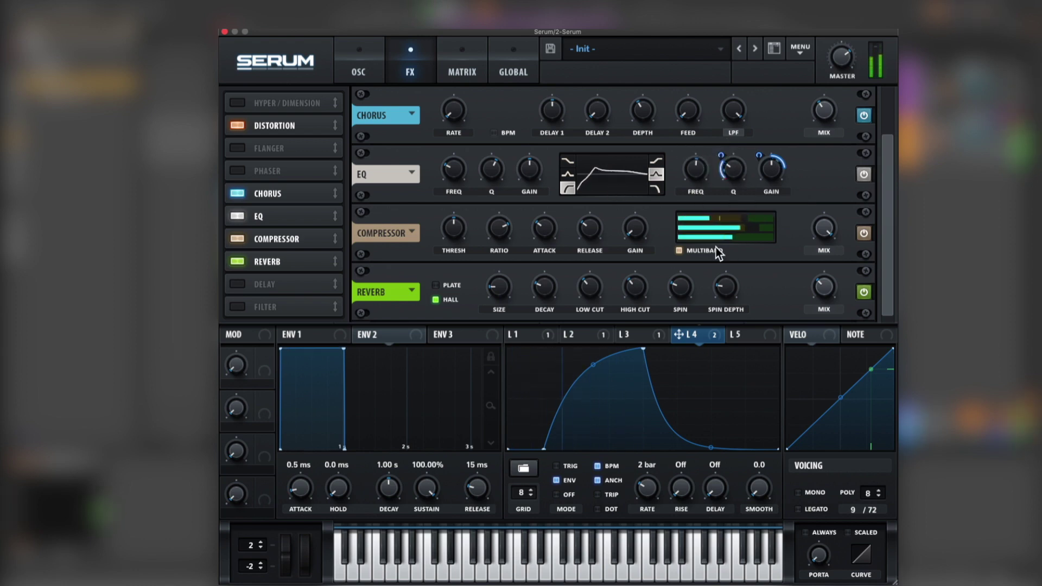
mouse_move(736, 171)
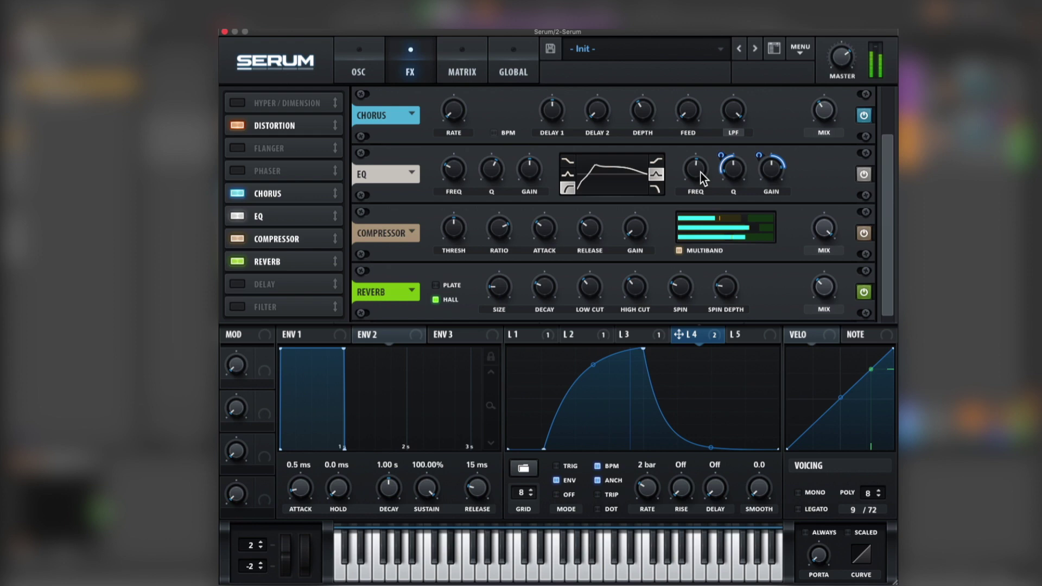
mouse_move(721, 149)
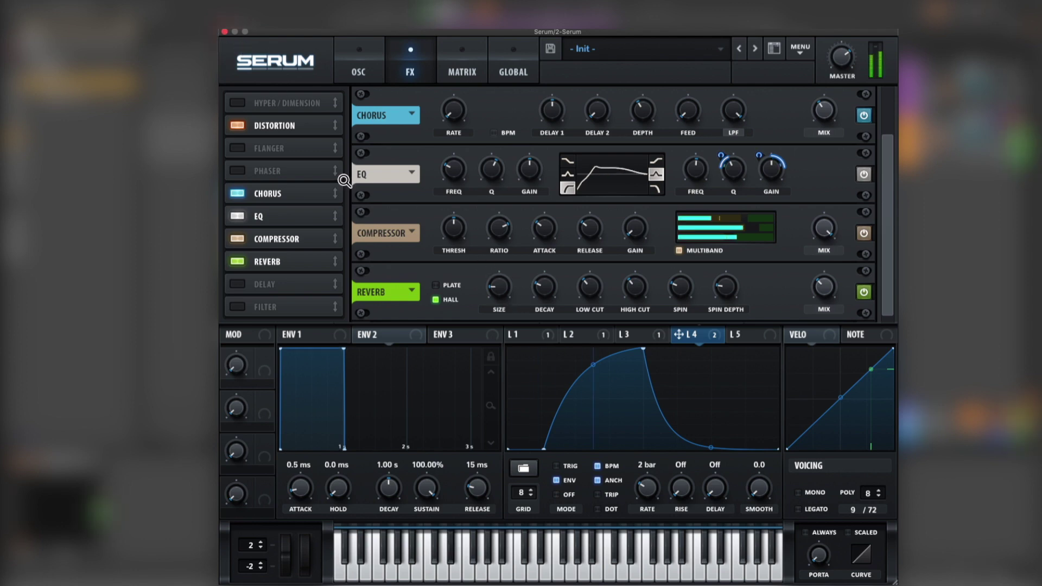
Raise Osc A's level to 54%, assign the mod wheel to it, and close the Serum window.
click(363, 70)
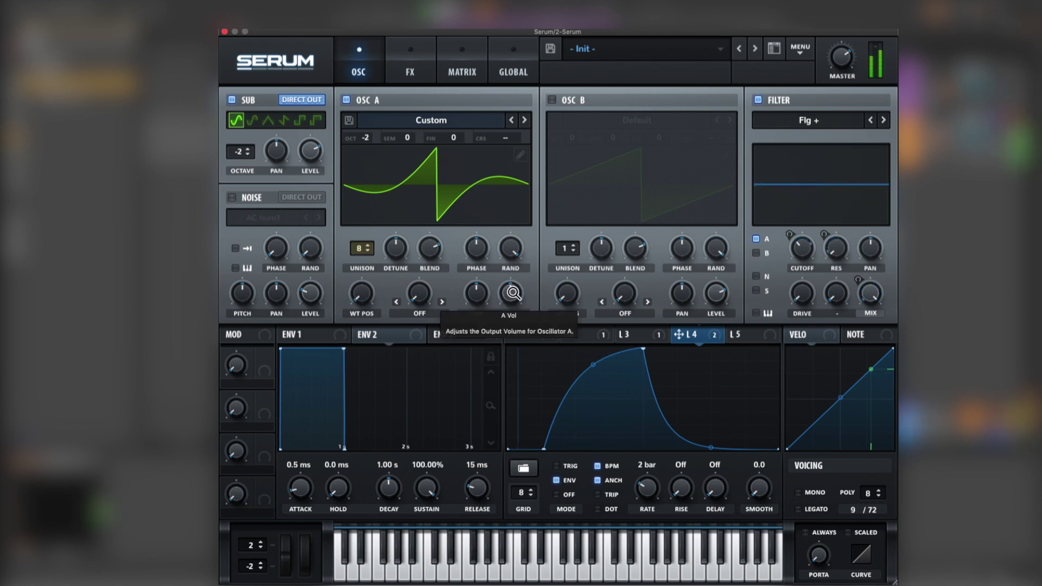
mouse_move(503, 282)
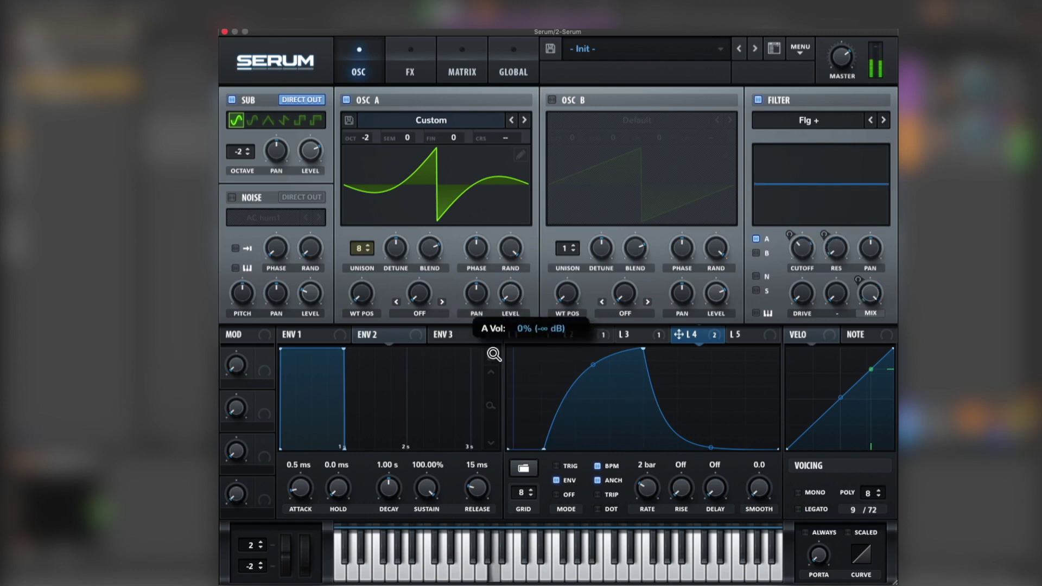
drag(503, 283, 524, 256)
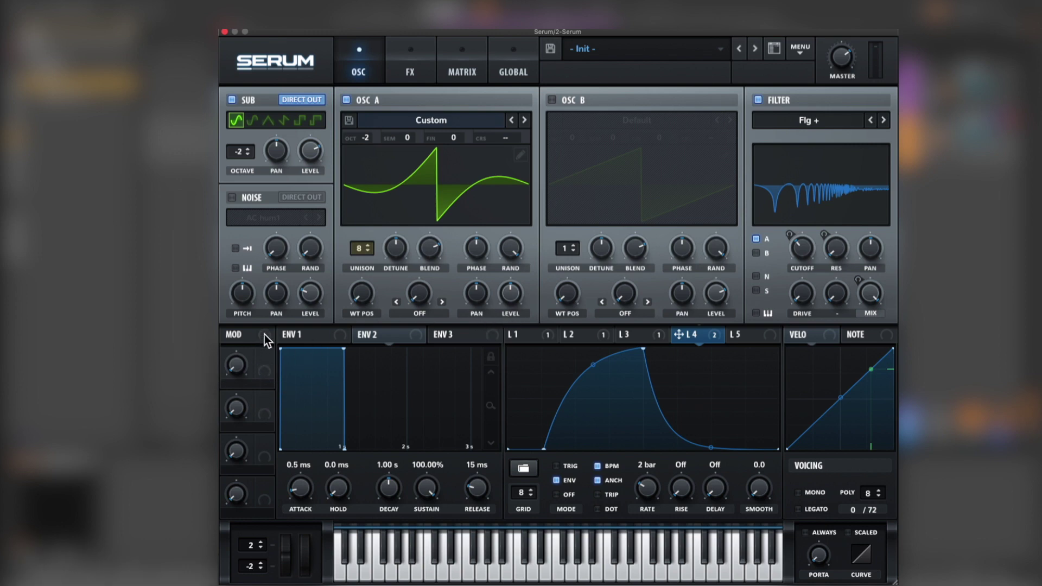
drag(265, 334, 465, 358)
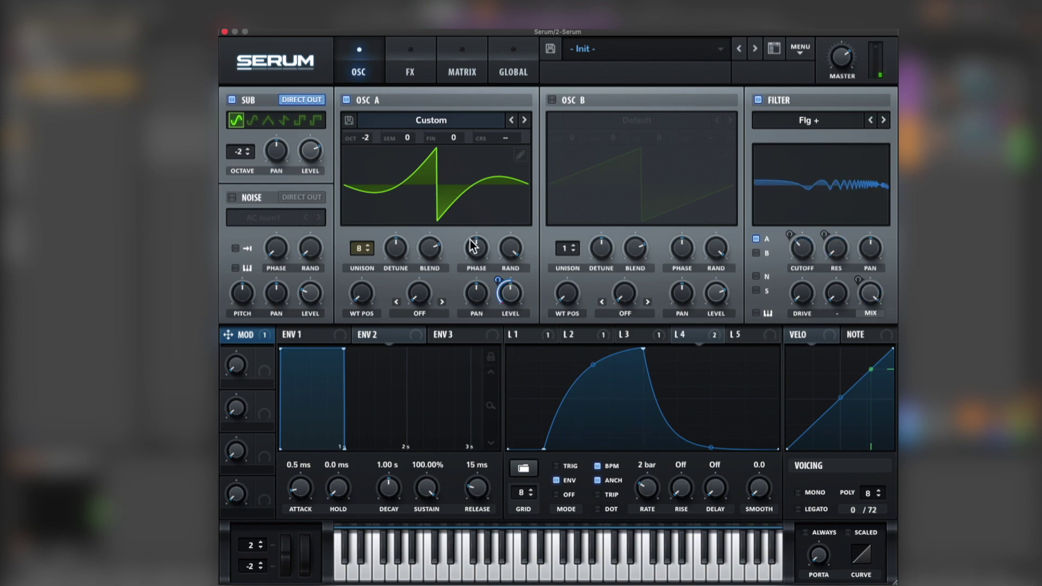
click(224, 31)
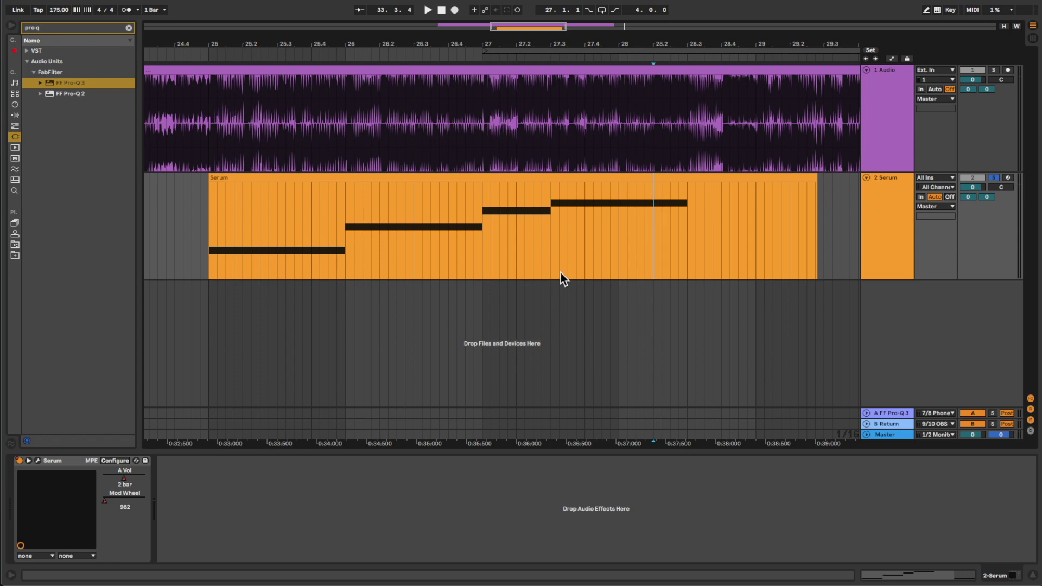
In automation view, place Mod Wheel breakpoints after bar 27.3, dropping several to zero.
key(a)
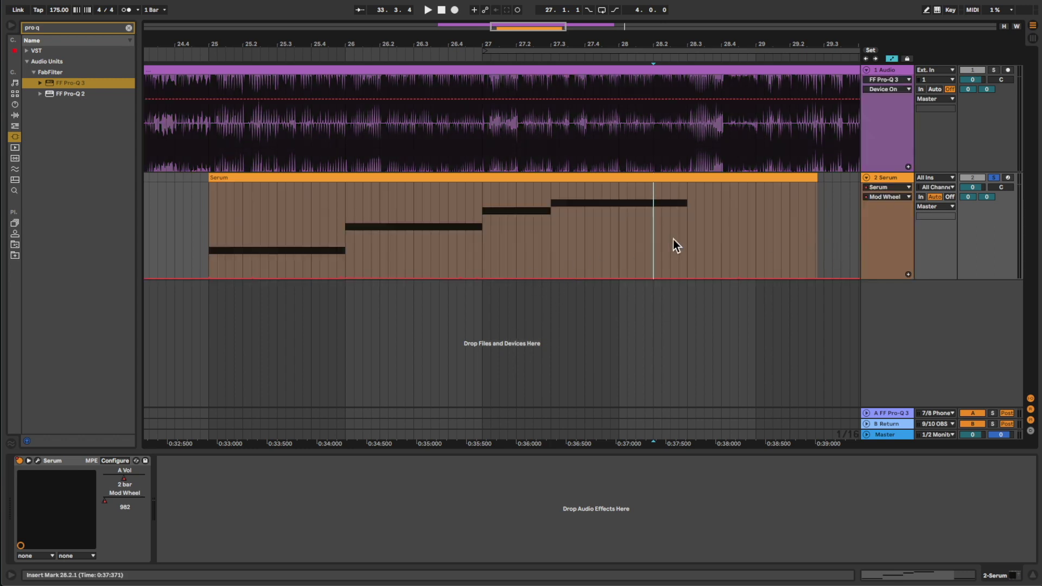
scroll(586, 237, up, 10)
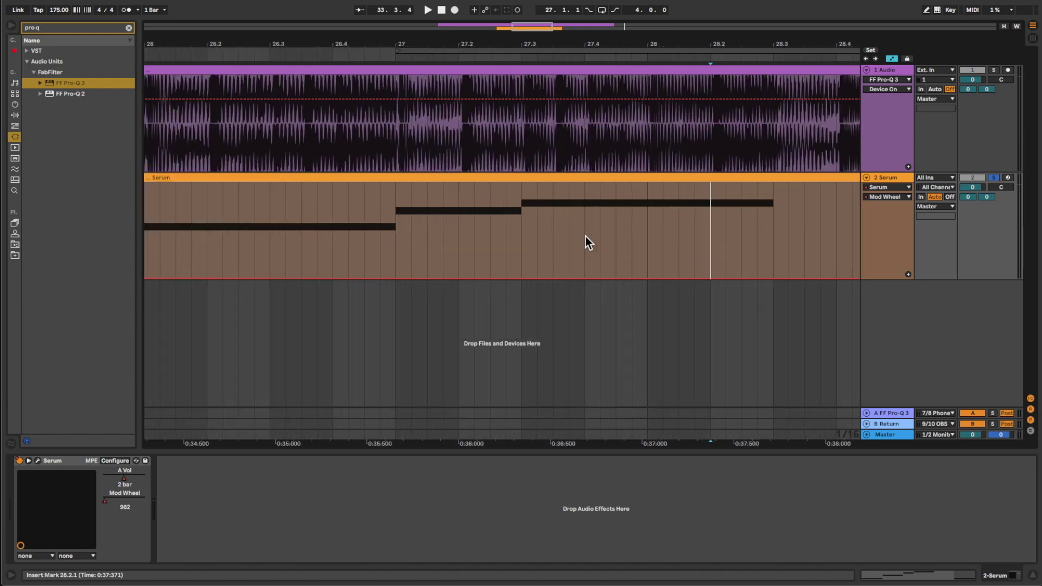
click(515, 222)
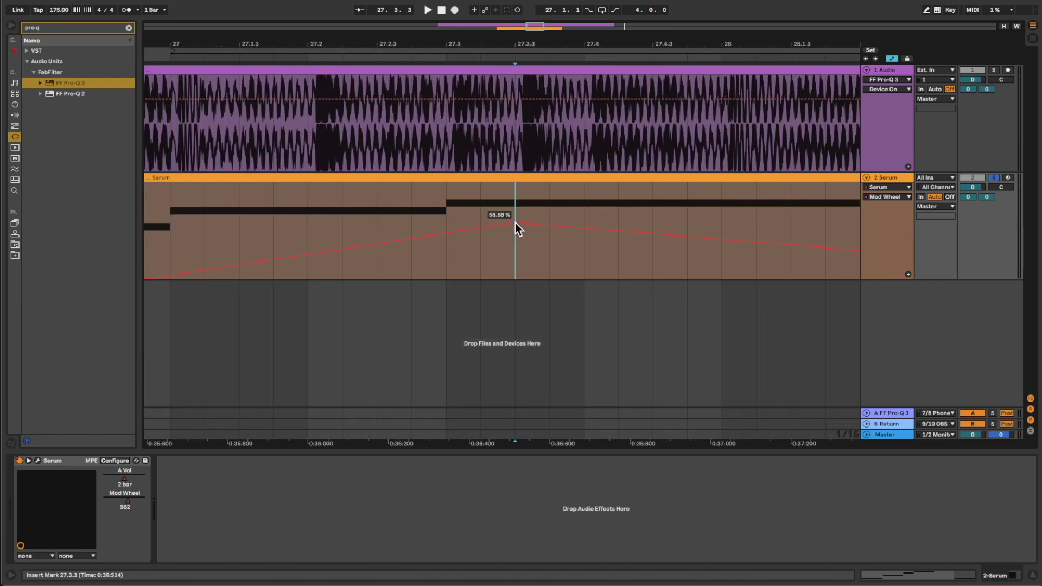
drag(482, 230, 514, 277)
drag(585, 229, 573, 272)
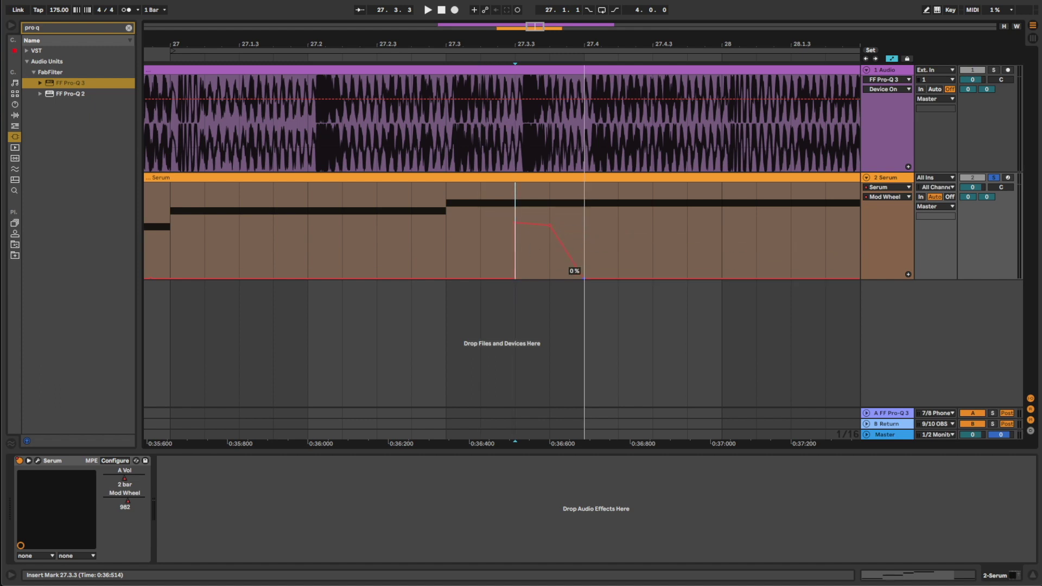
click(618, 224)
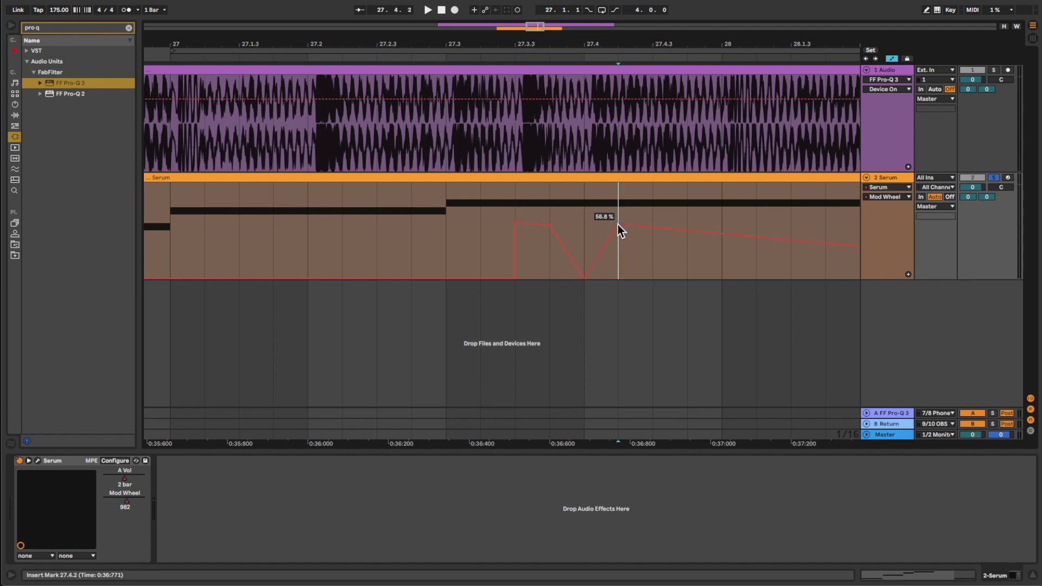
drag(605, 252, 605, 271)
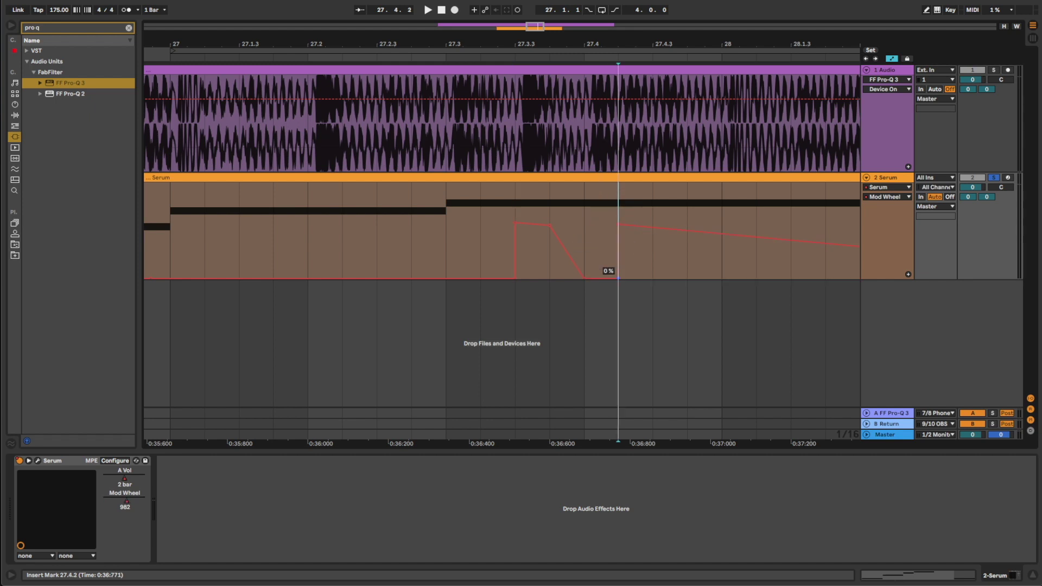
click(653, 227)
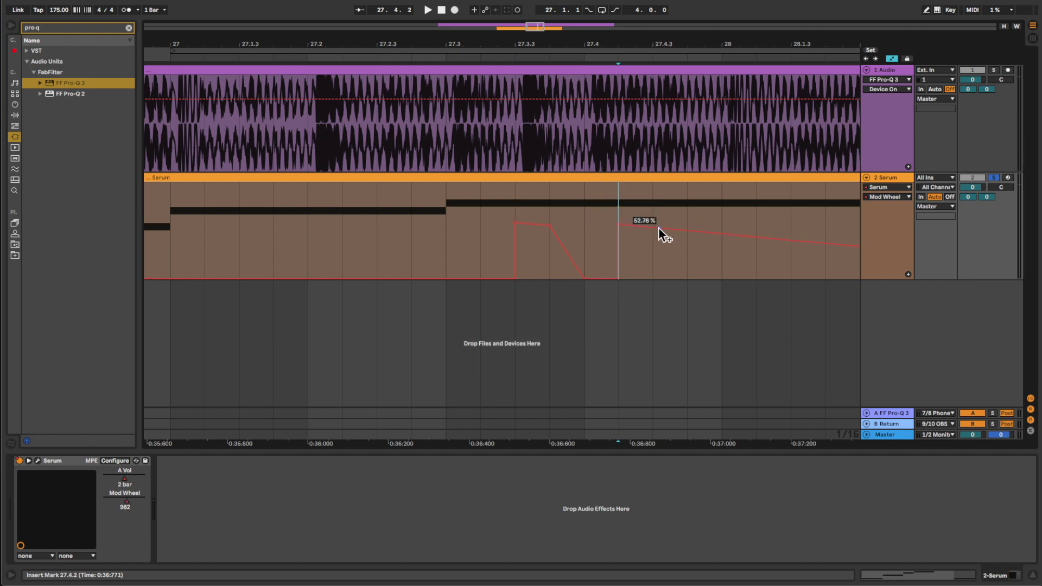
click(687, 232)
drag(686, 238, 687, 277)
Remove stray points, level the last pulse, and raise all three pulses to near full Mod Wheel.
click(722, 231)
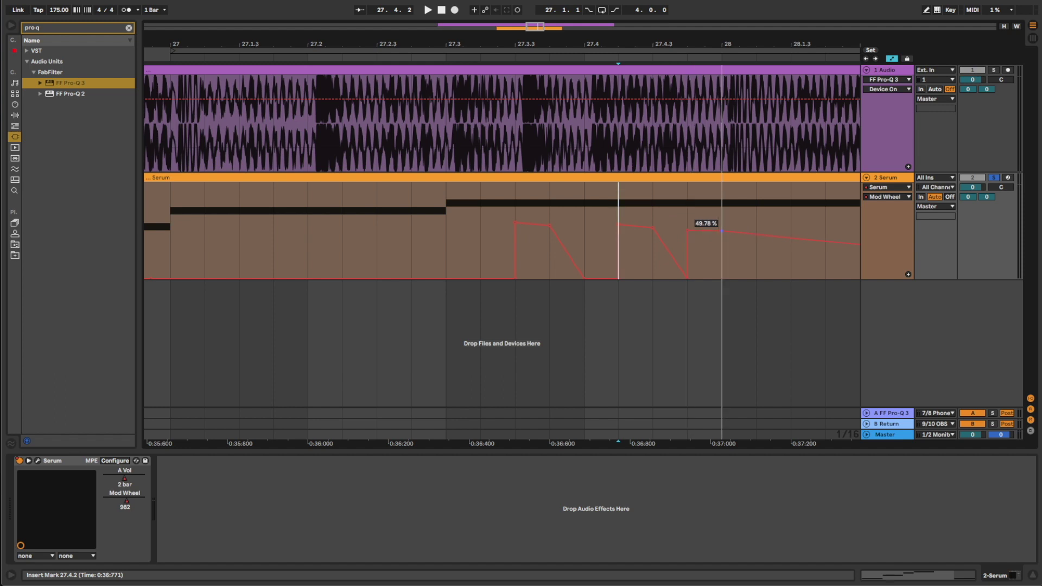
click(687, 230)
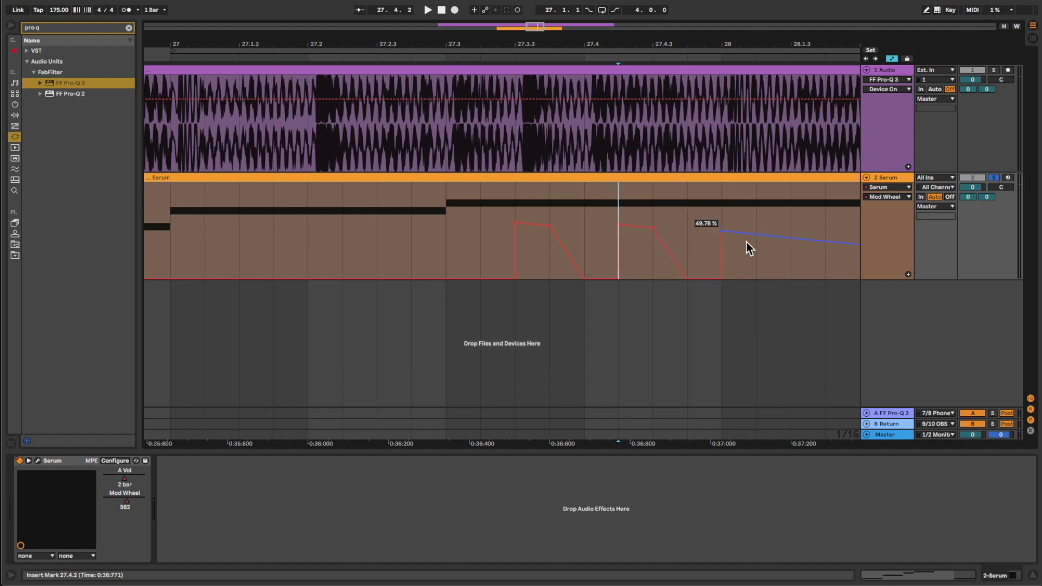
click(792, 241)
drag(757, 235, 757, 231)
drag(534, 231, 533, 203)
drag(639, 232, 638, 213)
drag(740, 240, 740, 219)
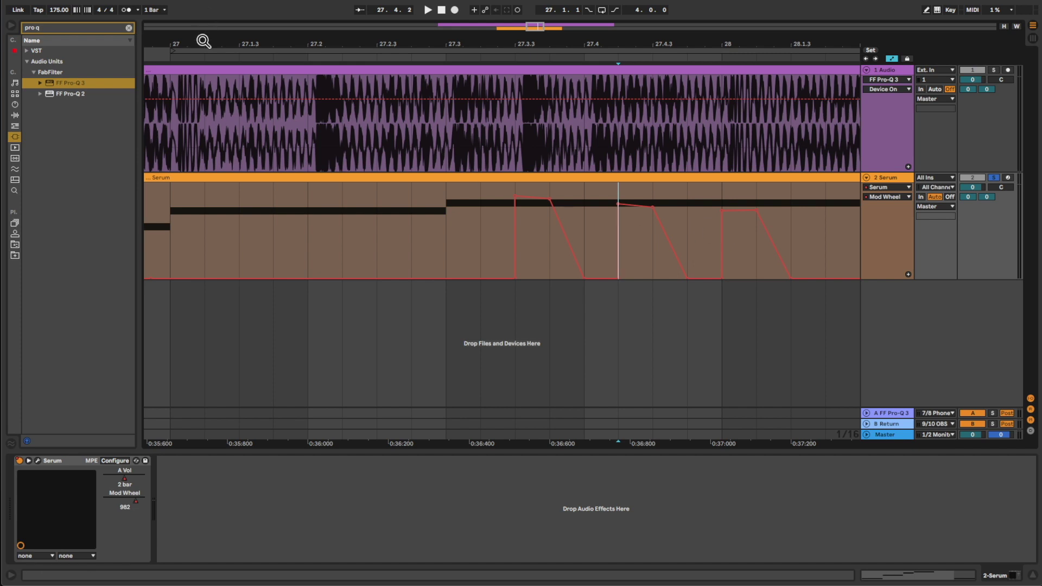
click(175, 51)
Play back bars 27–31 and zoom out, then back in around the selection.
key(space)
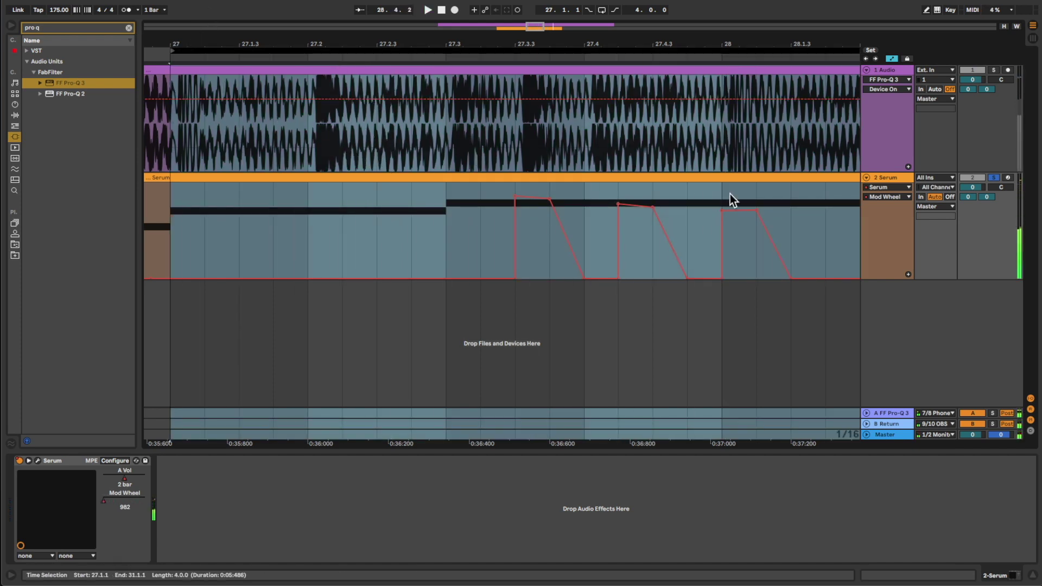
key(minus)
key(minus)
key(minus)
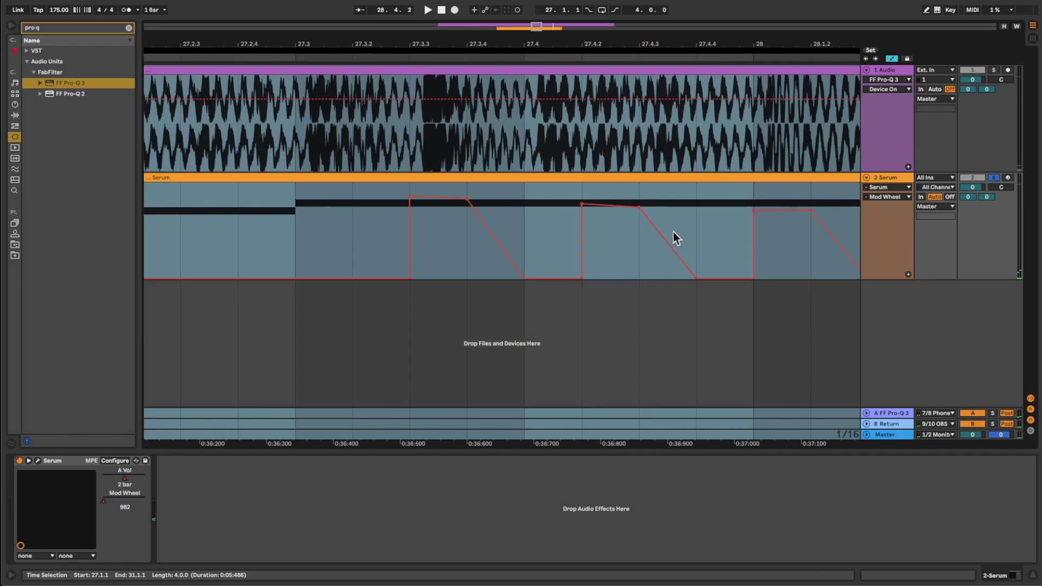
key(plus)
scroll(563, 235, left, 3)
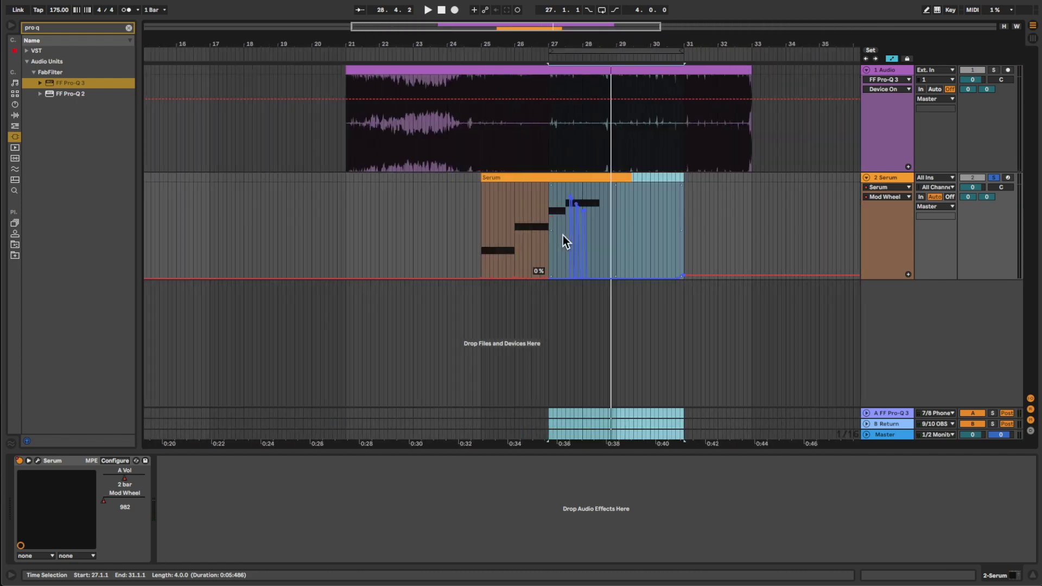